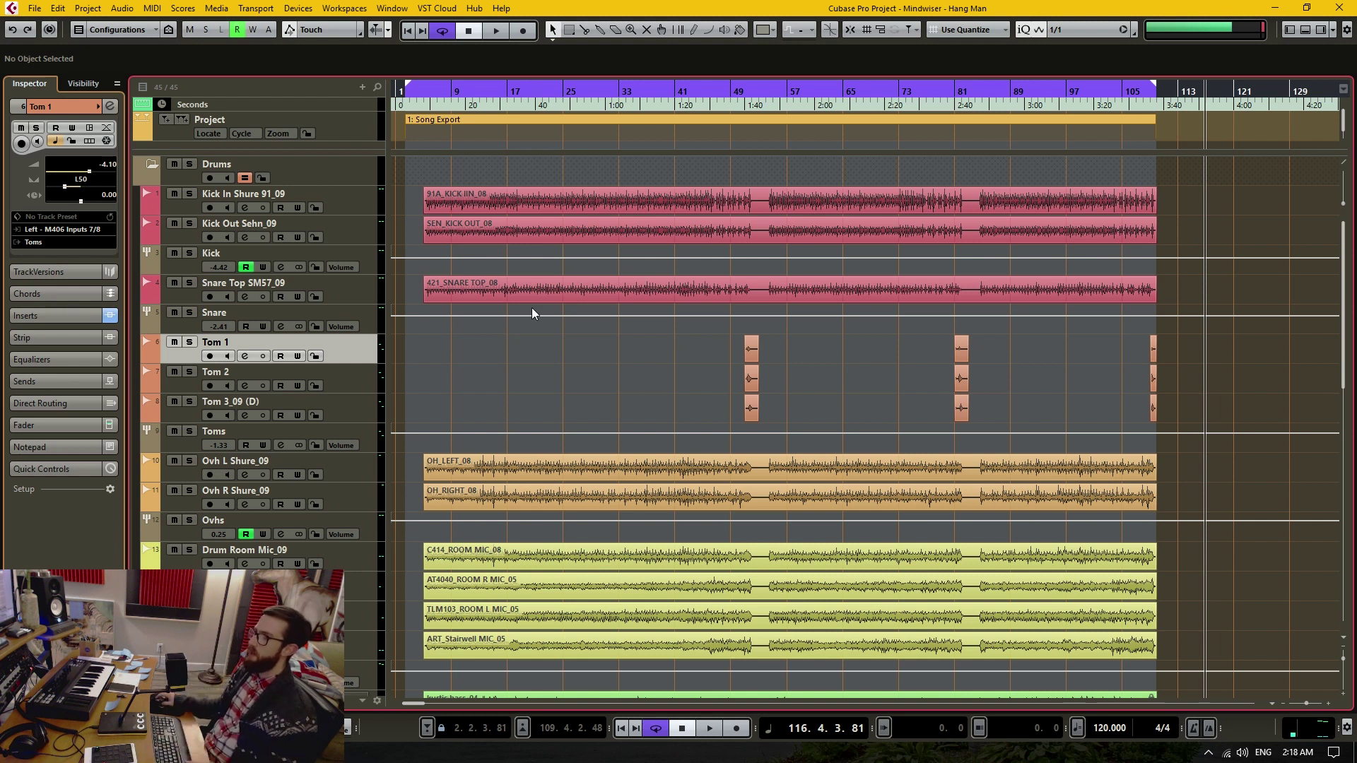
key("ctrl+a")
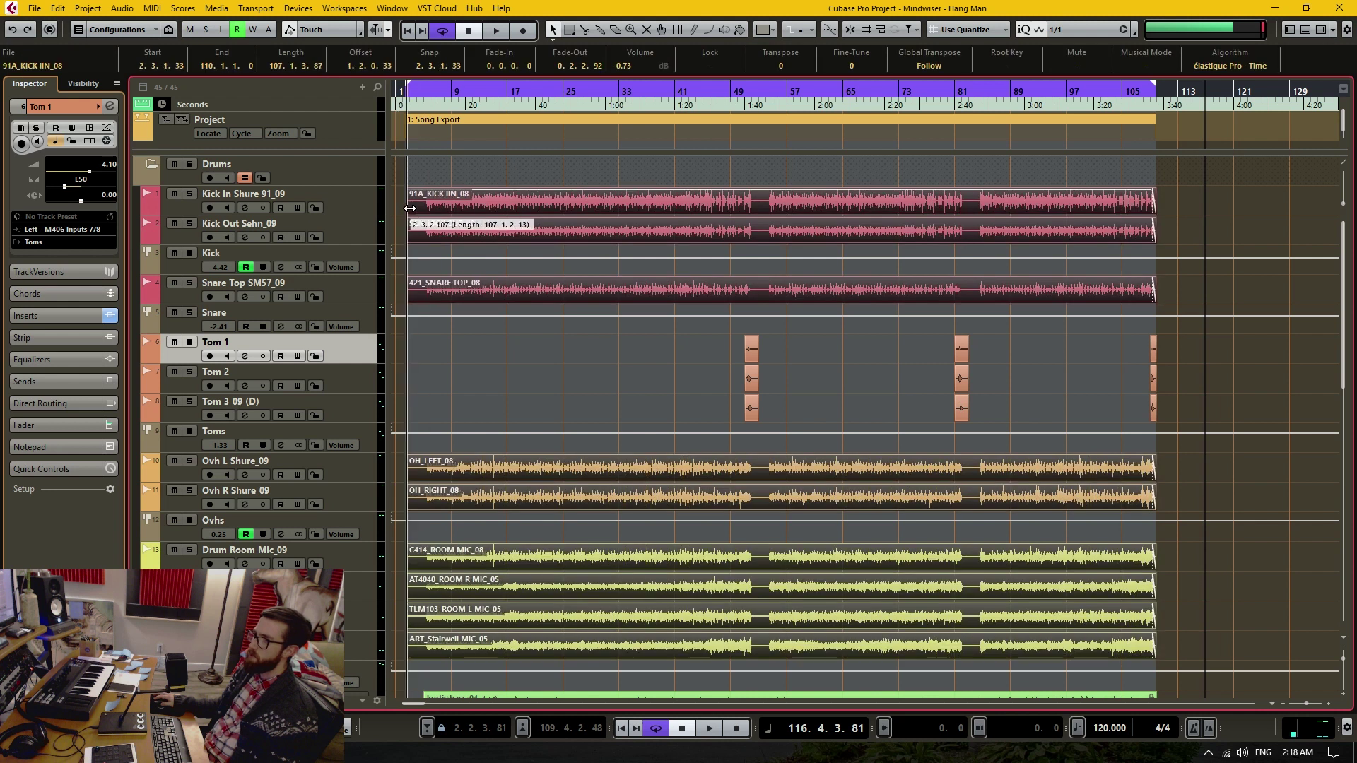
left_click_drag(424, 207, 426, 207)
key("ctrl+z")
key("ctrl+z")
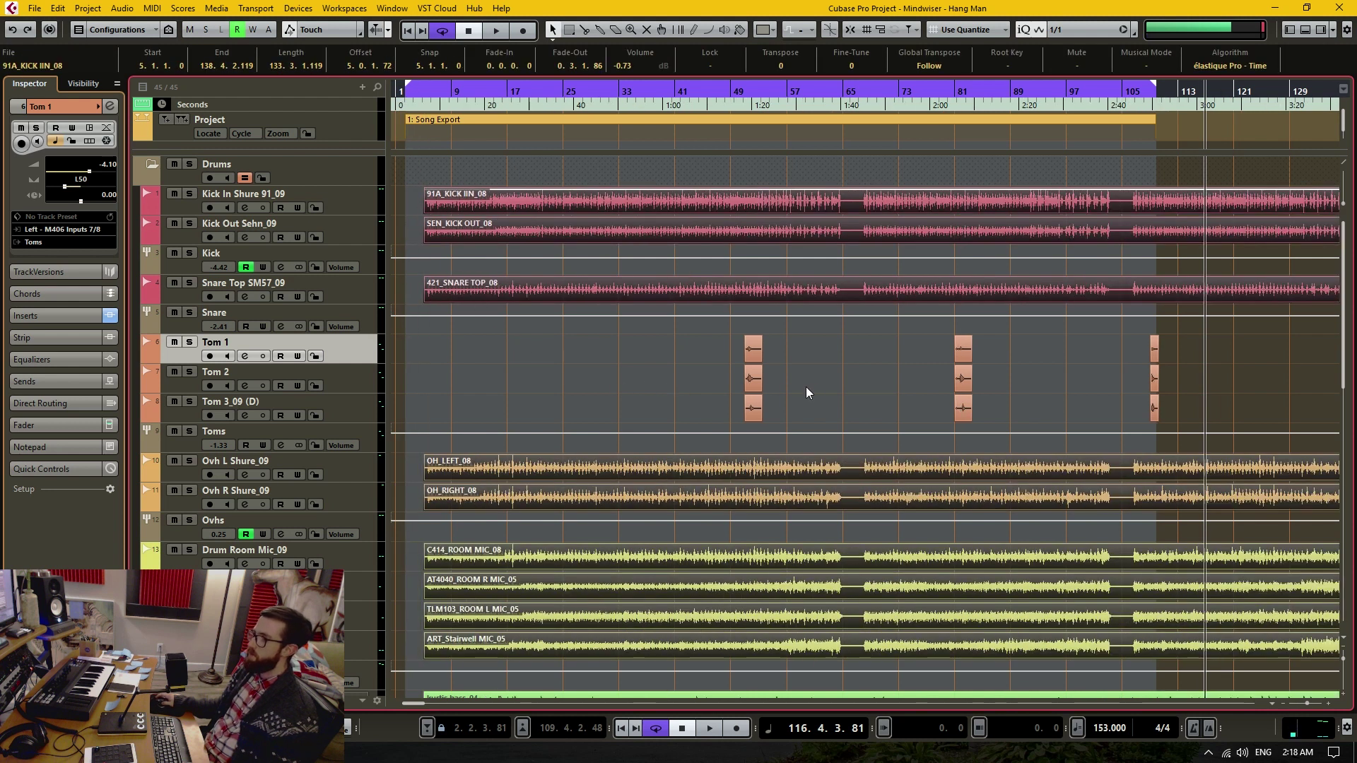
key("ctrl+z")
left_click(786, 346)
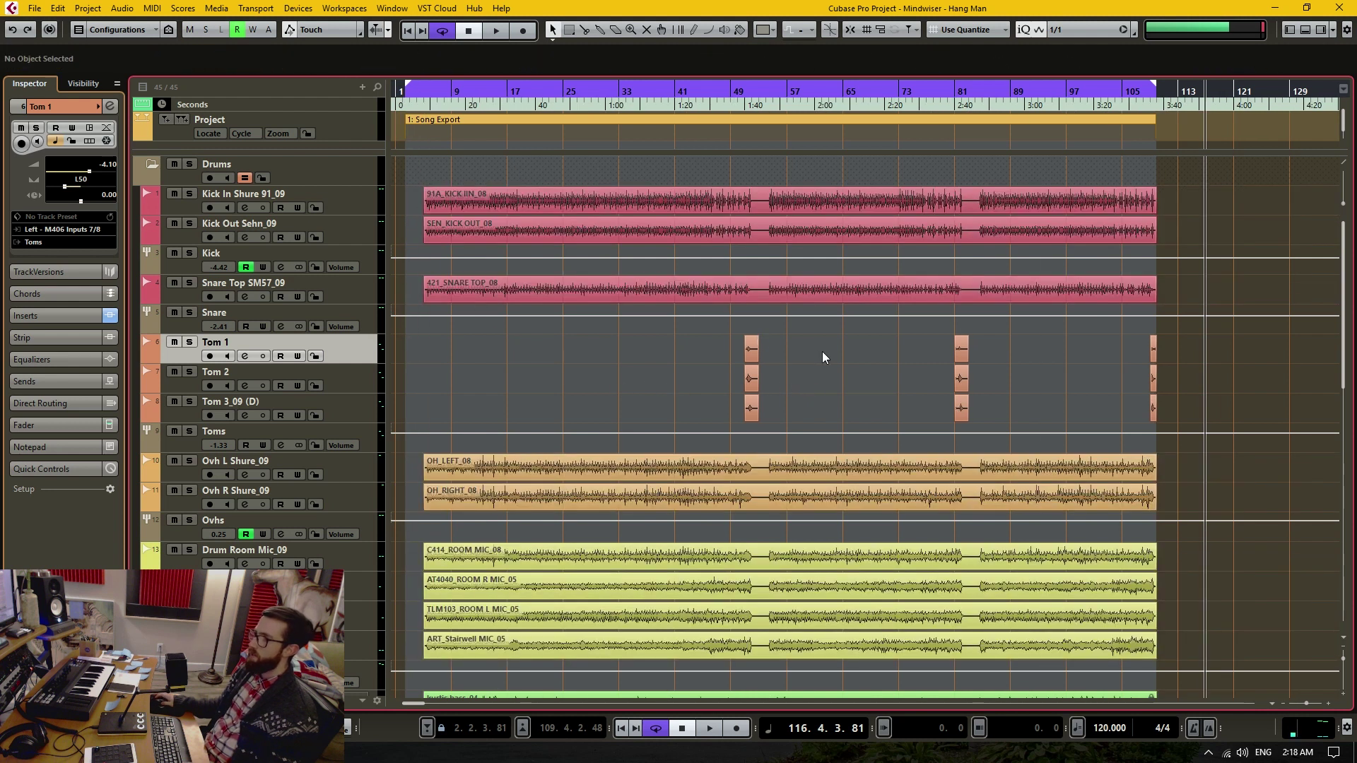
left_click(752, 409)
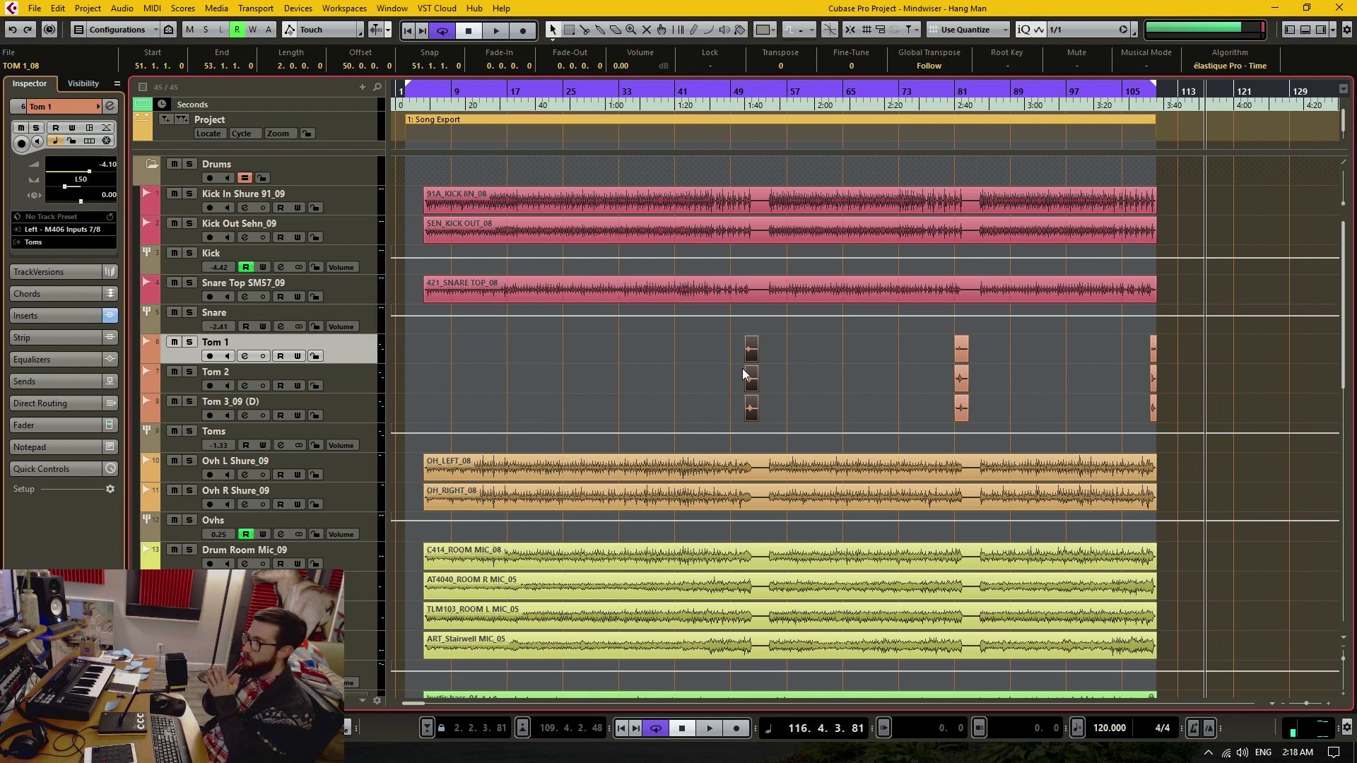
scroll(817, 383, "down", 8)
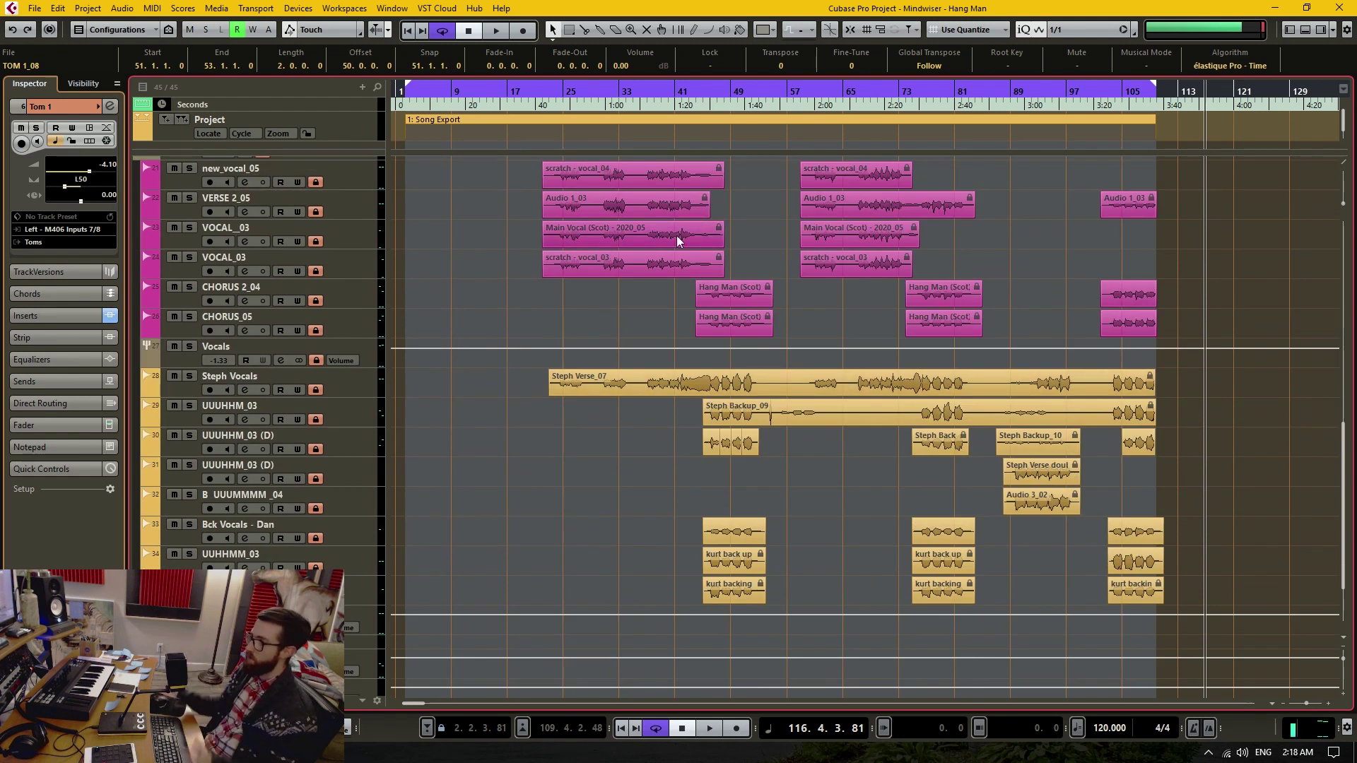
left_click(649, 448)
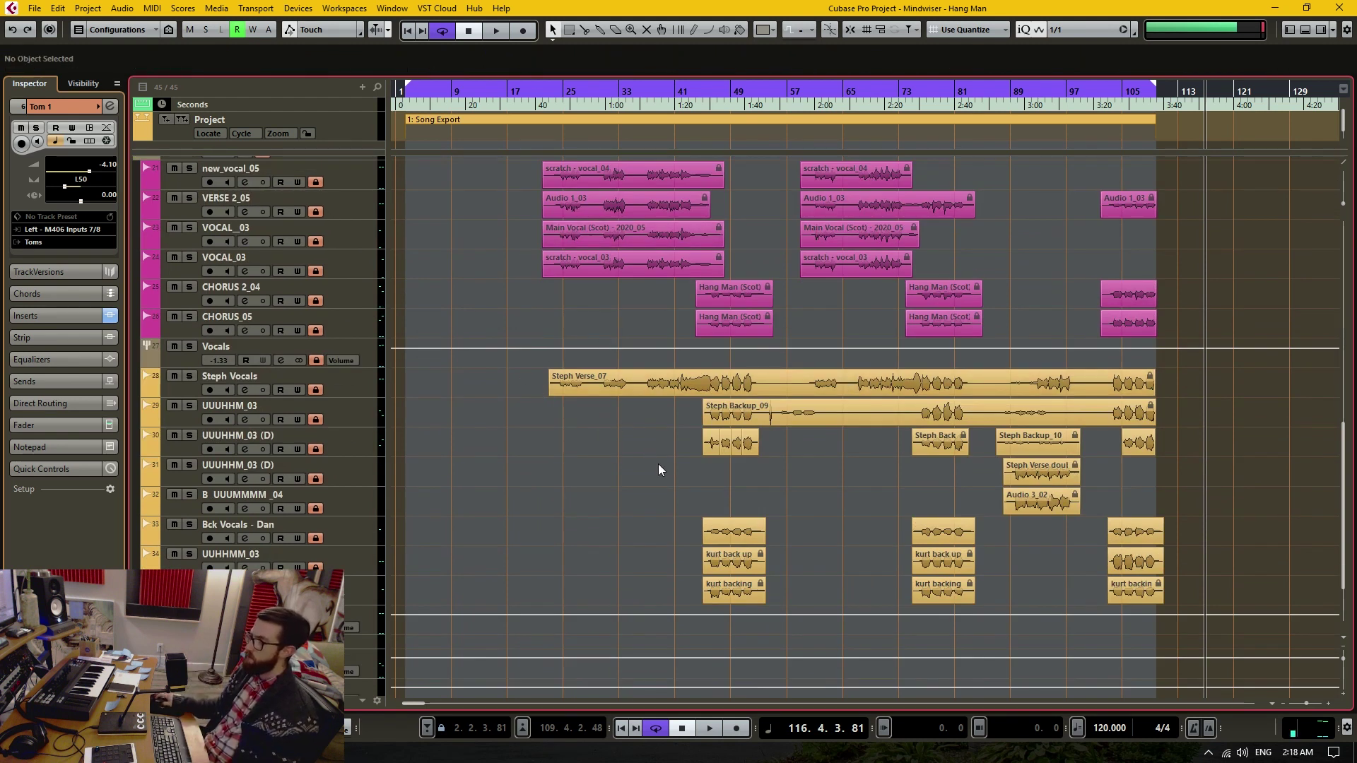
scroll(658, 463, "up", 8)
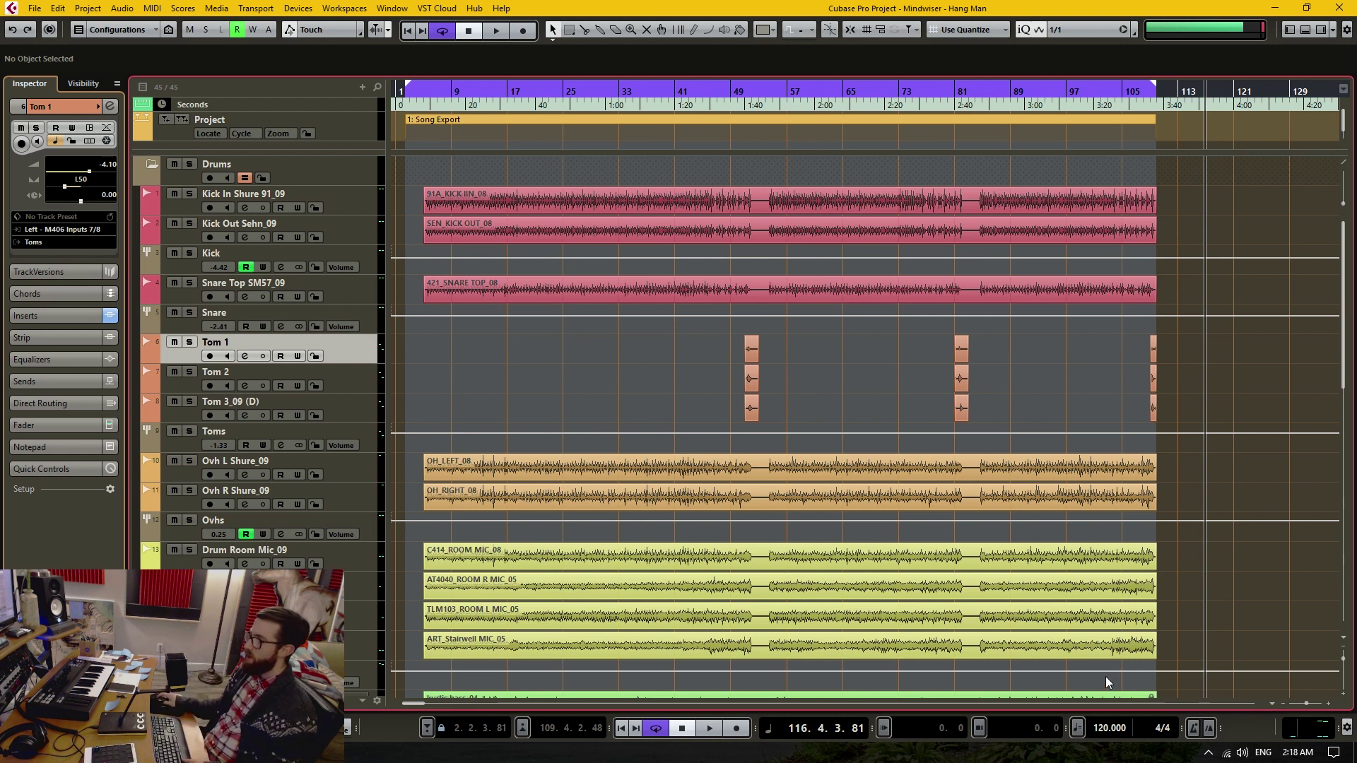
Step: Add a tempo track to the project from the track list
double_click(1104, 729)
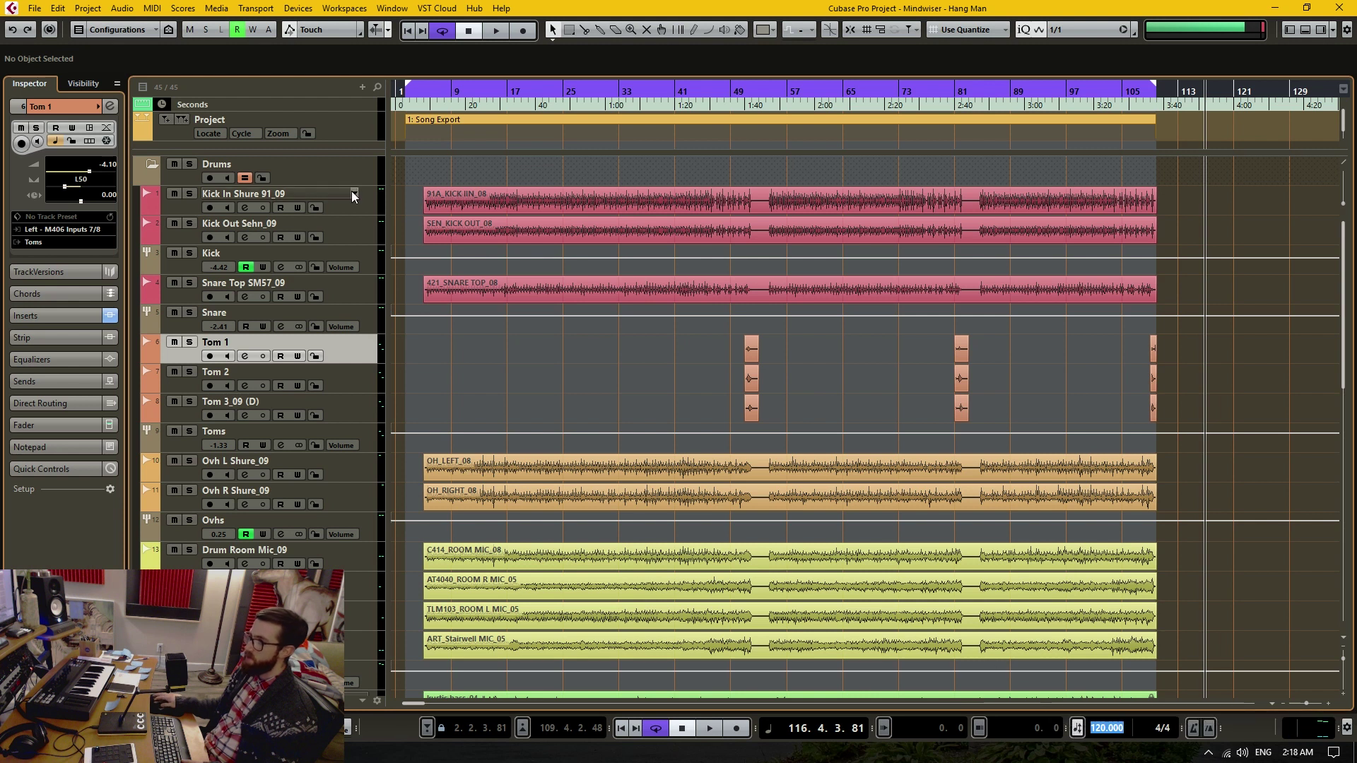
scroll(329, 160, "up", 1)
right_click(333, 163)
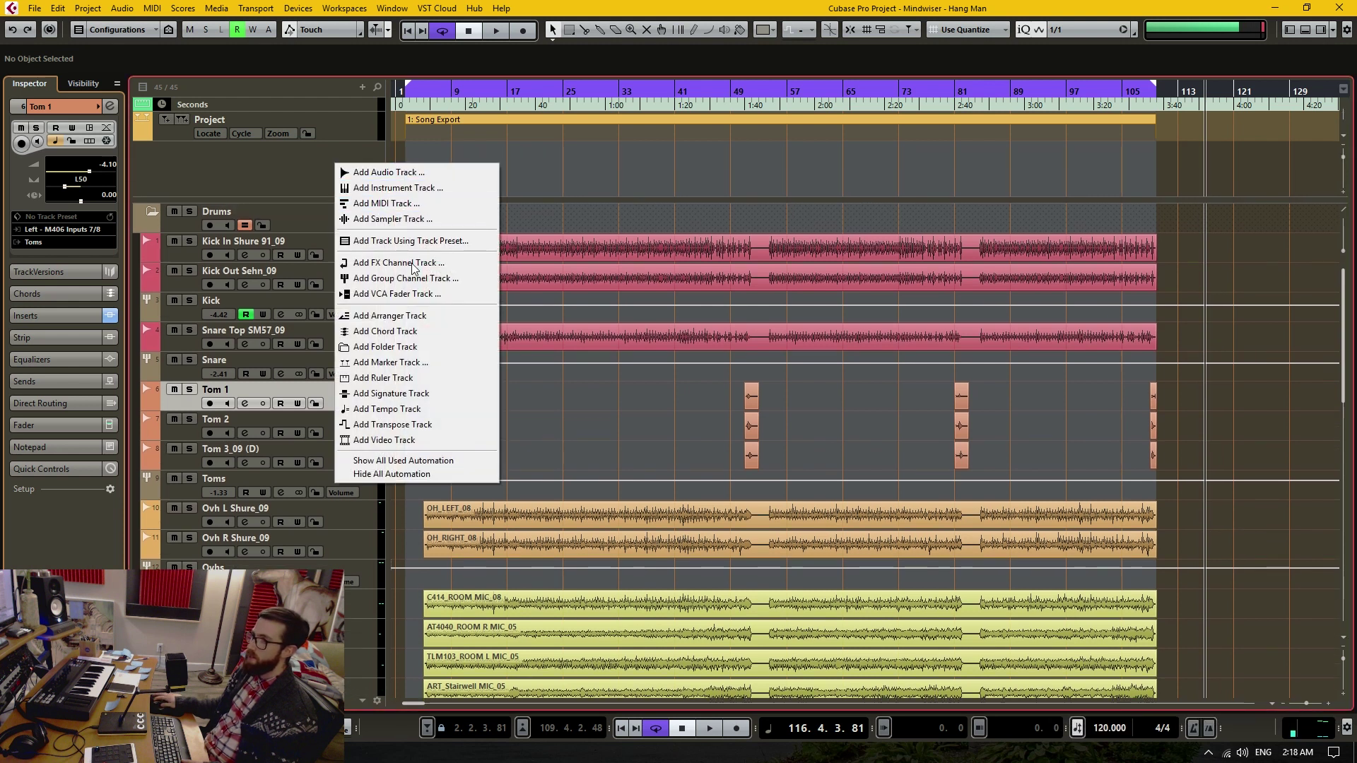
left_click(396, 409)
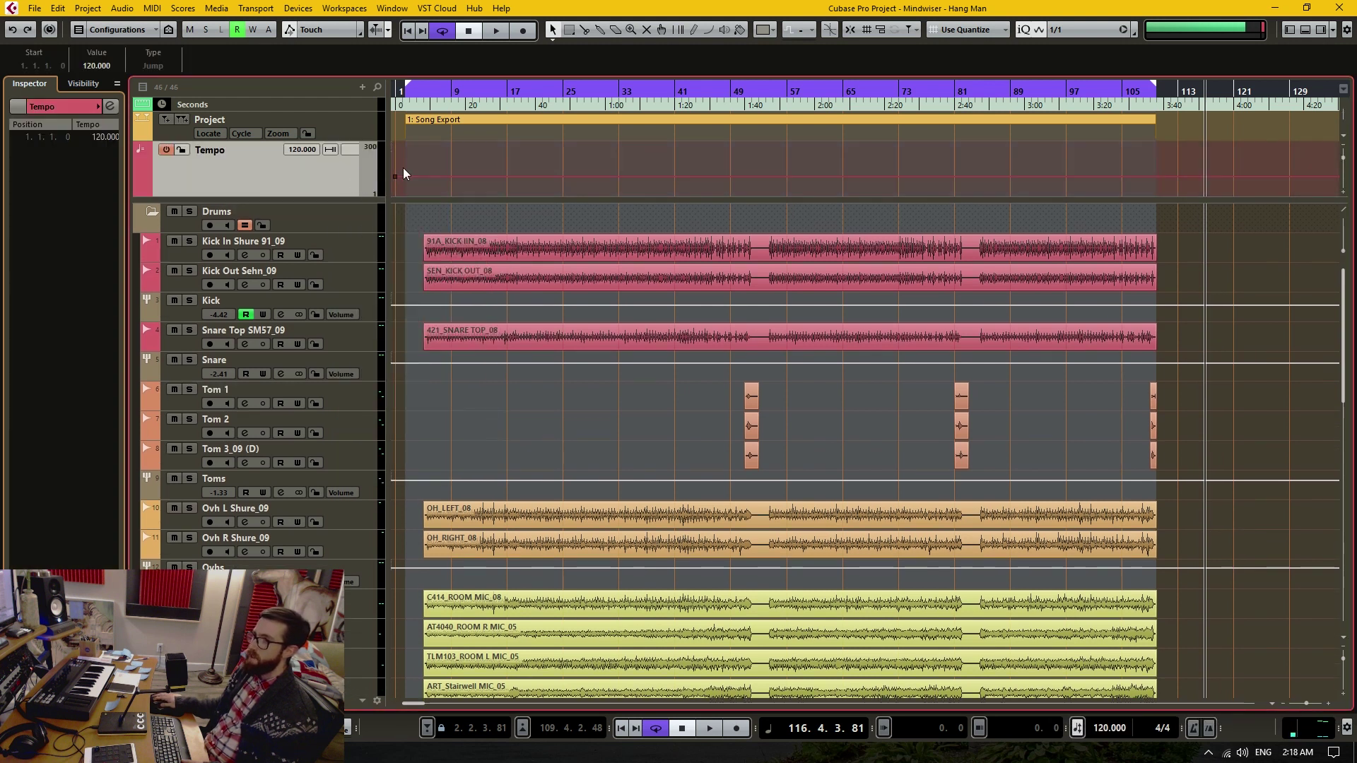
Step: Draw tempo points of 165, 210, 150 and 210 BPM, then deactivate the tempo track
mouse_move(395, 172)
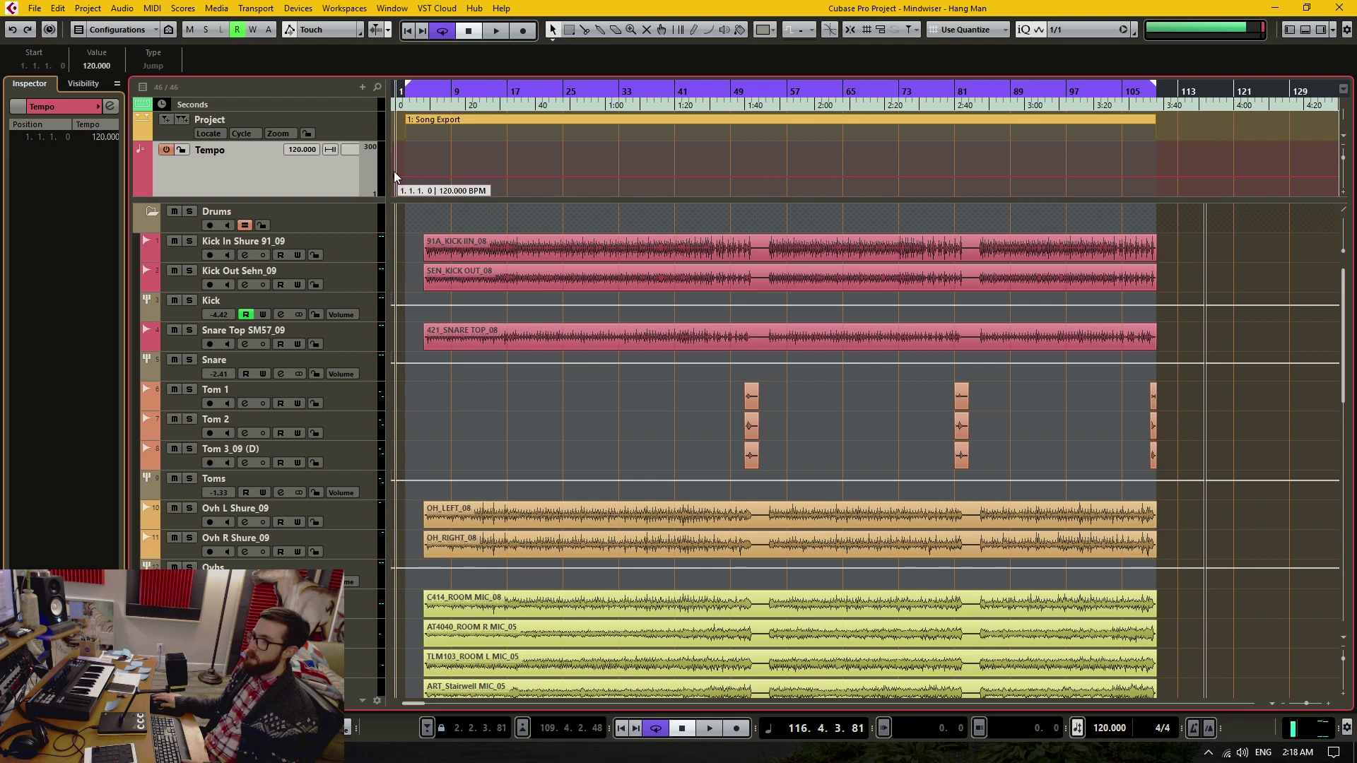
left_click_drag(393, 171, 393, 169)
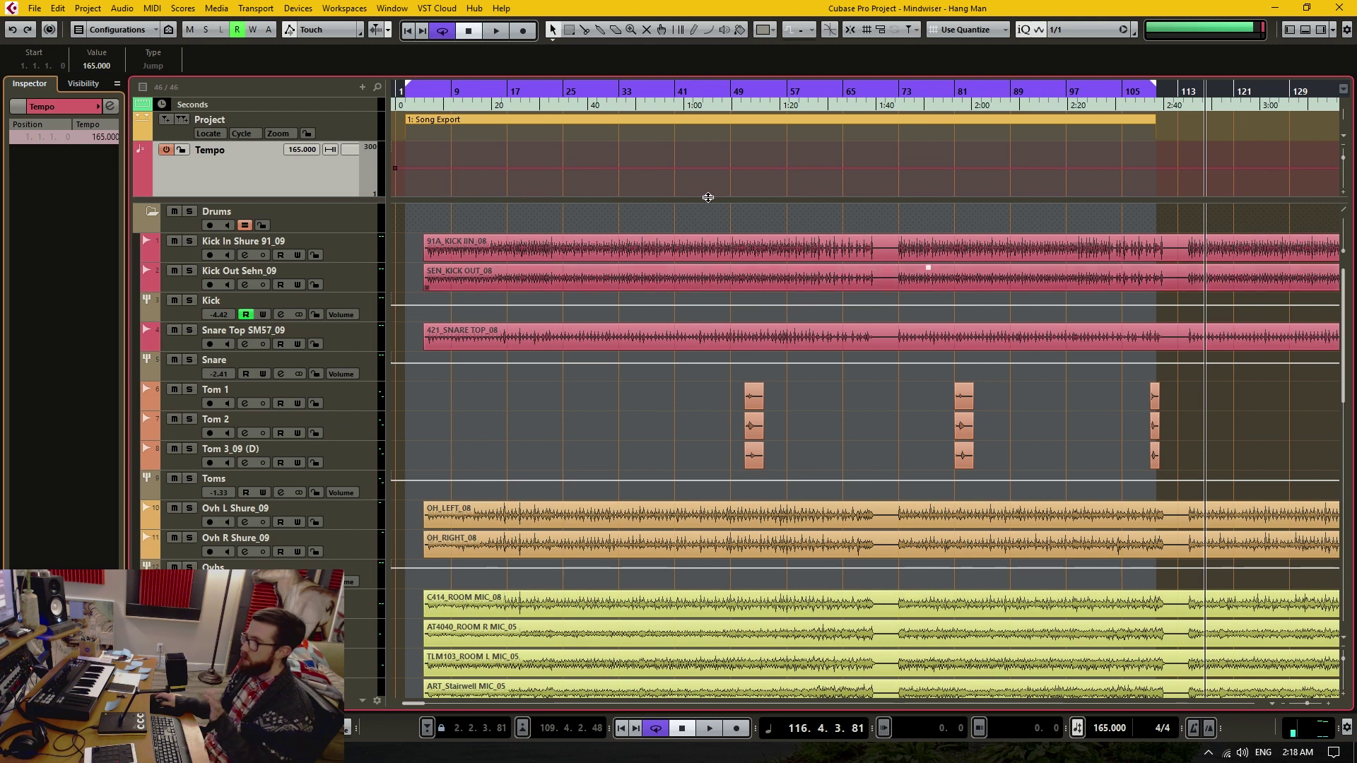
left_click(507, 159)
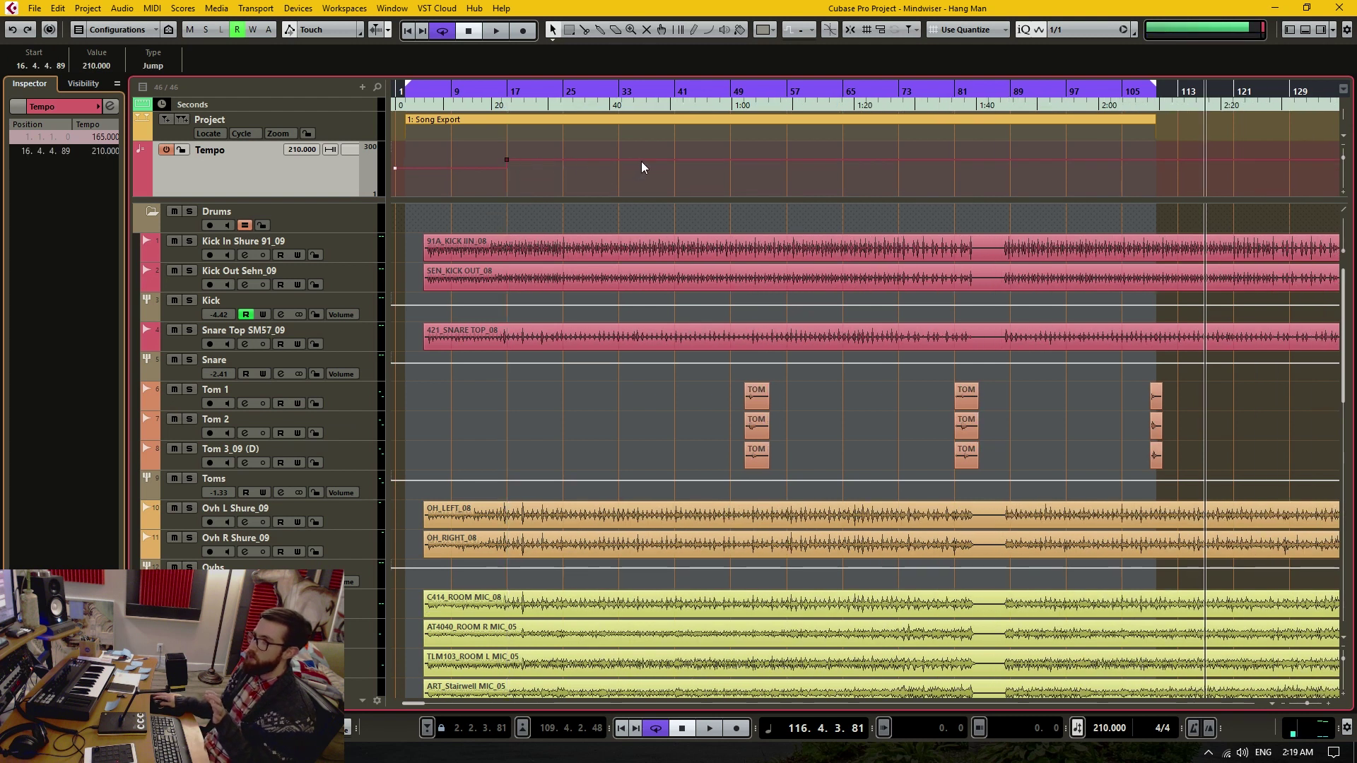
left_click(667, 171)
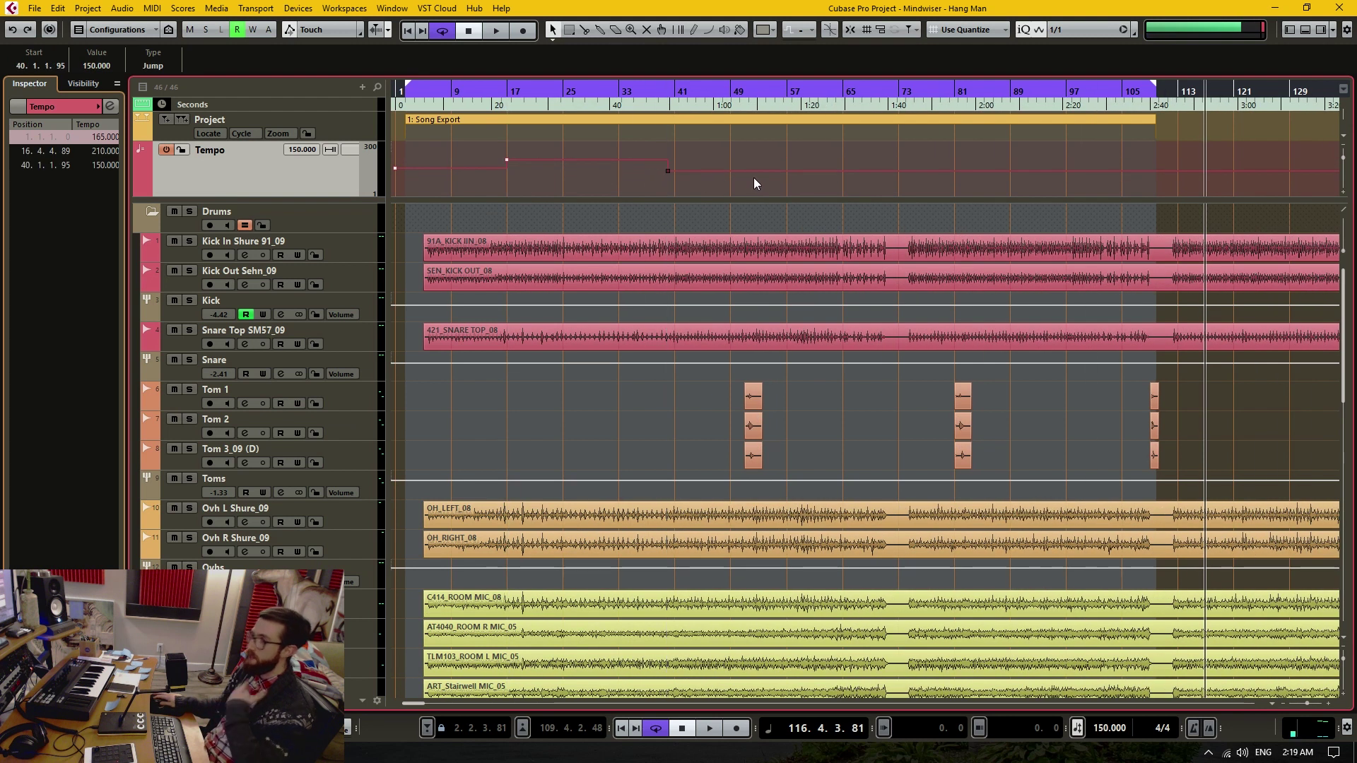
left_click_drag(779, 171, 816, 160)
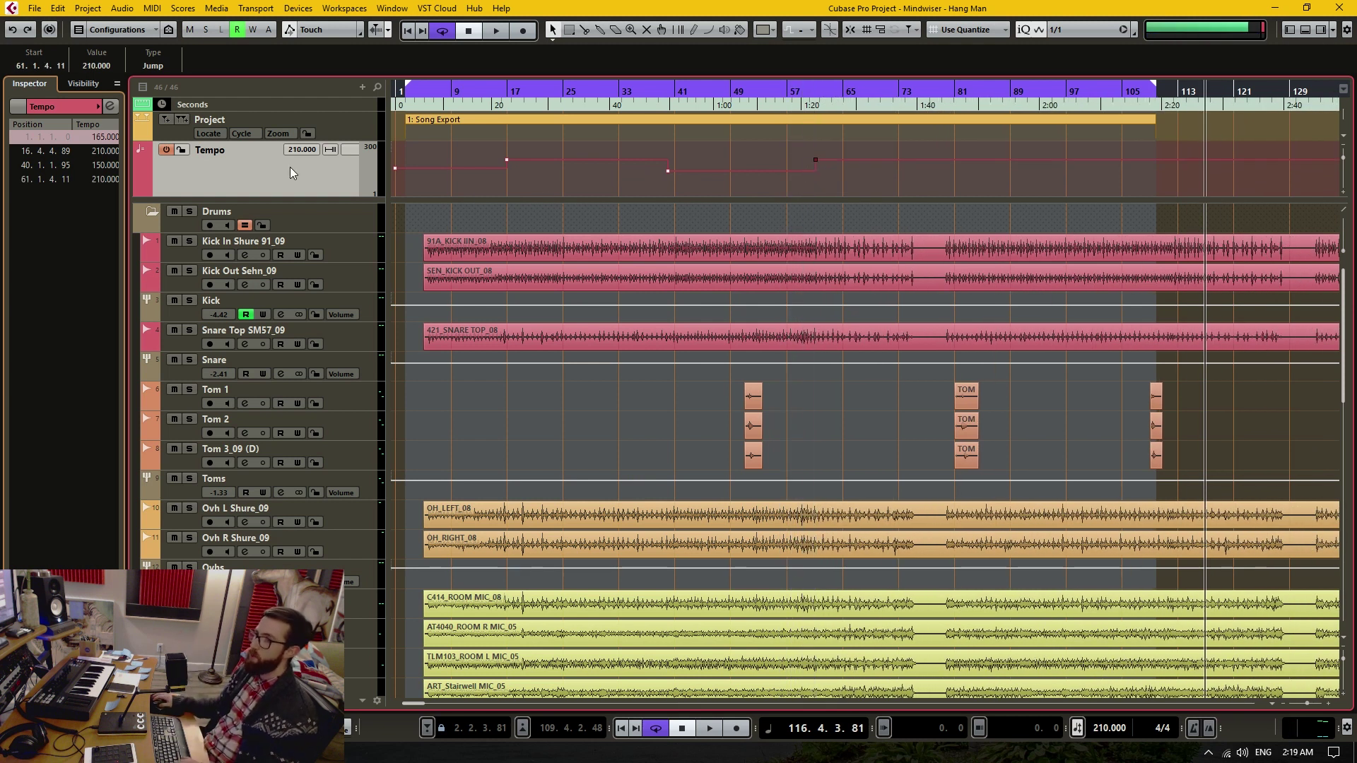
left_click(1076, 728)
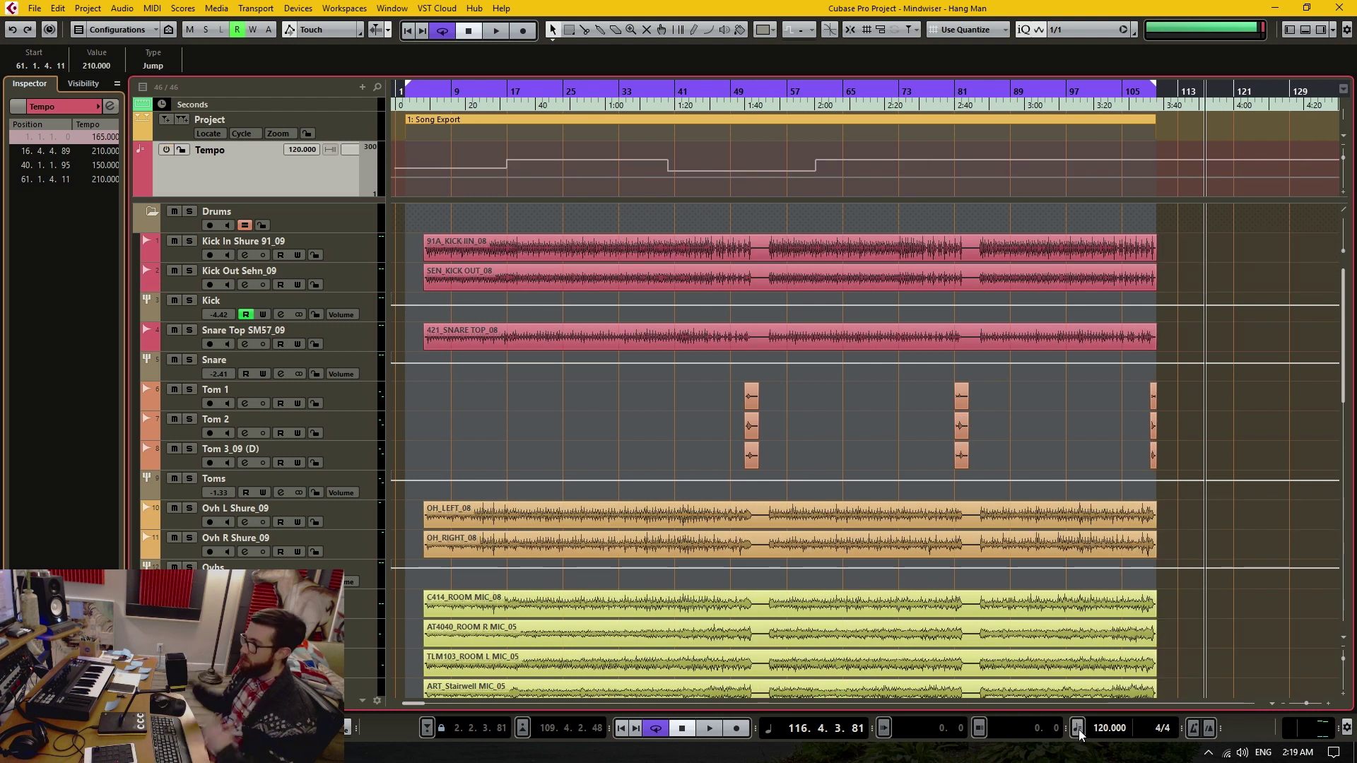
Step: Set the fixed project tempo to 153 BPM
left_click(1099, 730)
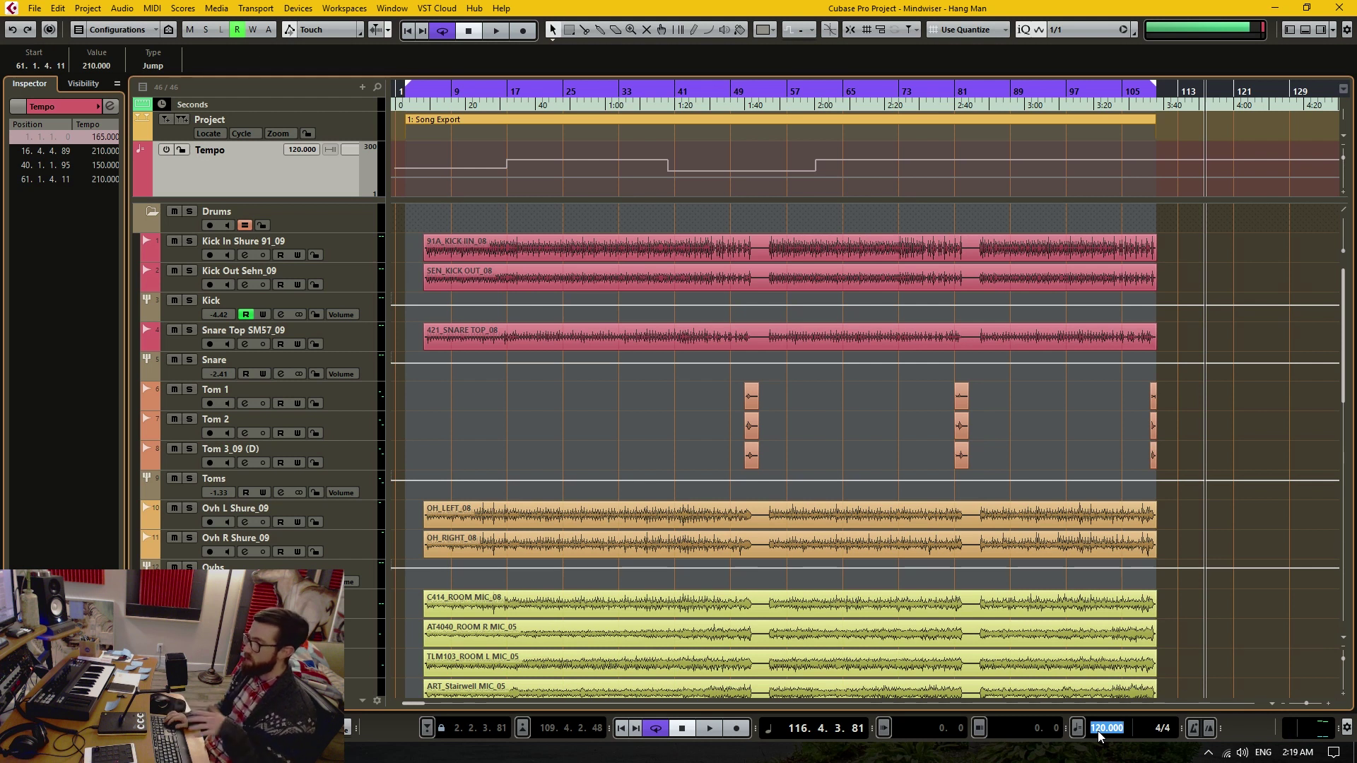
type("153")
key("Return")
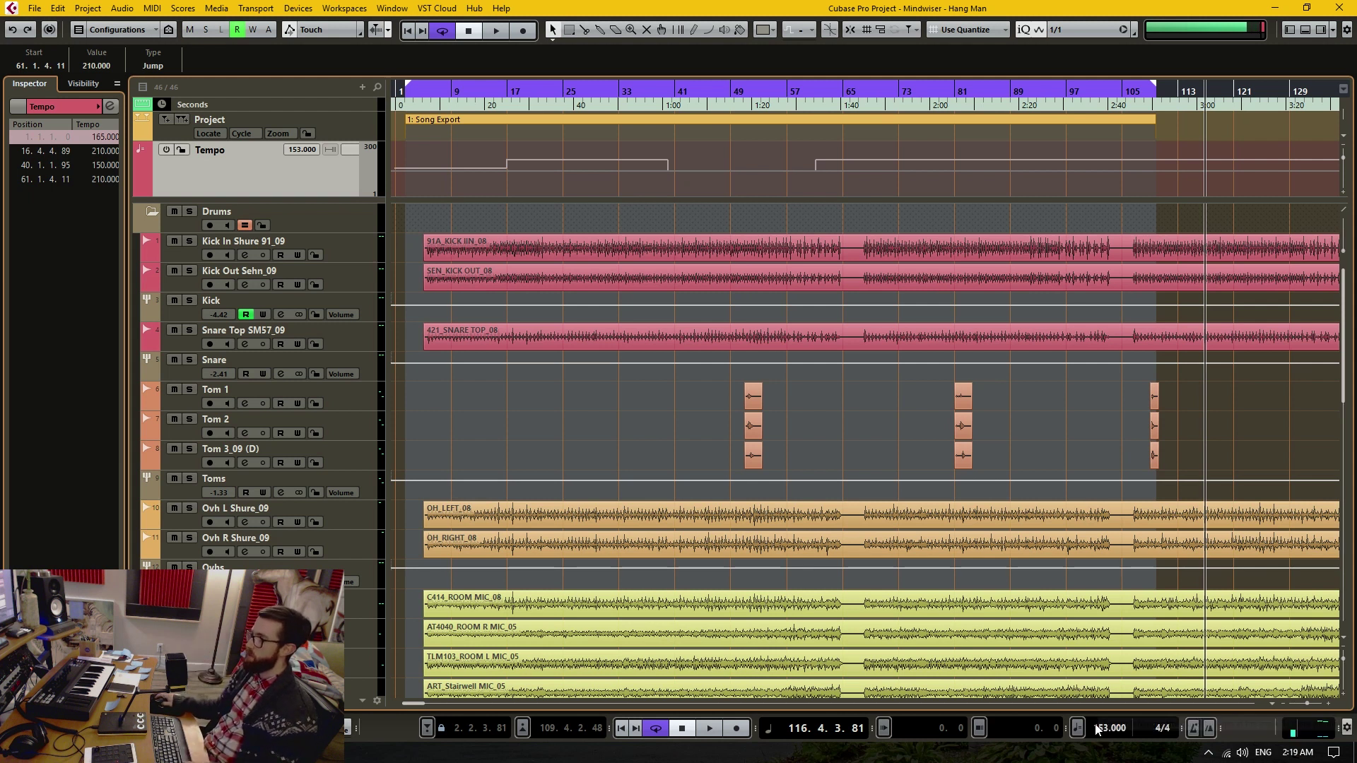
Step: Remove the tempo track and confirm the deletion
right_click(316, 180)
left_click(375, 215)
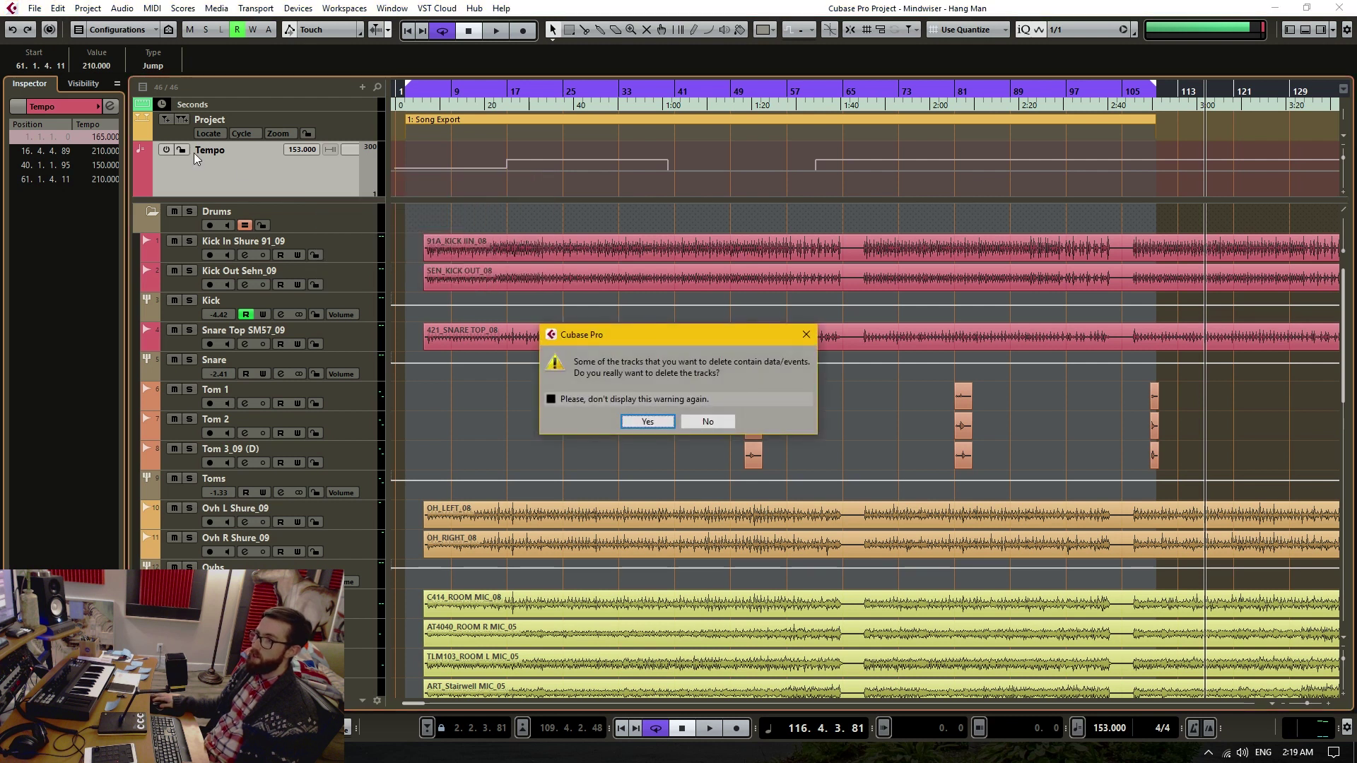
left_click(648, 422)
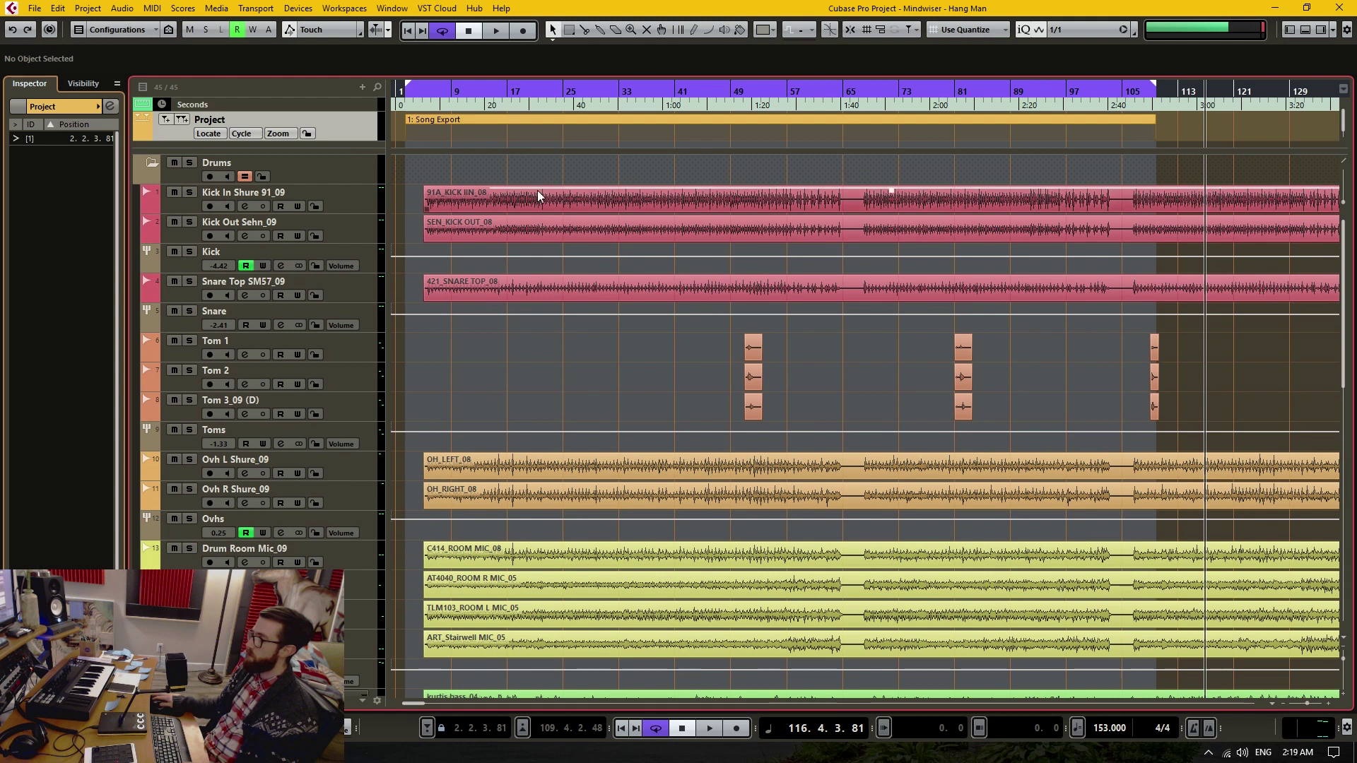
Step: Zoom out, select the three tom hits near bar 51, and try a 162 BPM tempo
key("g")
key("g")
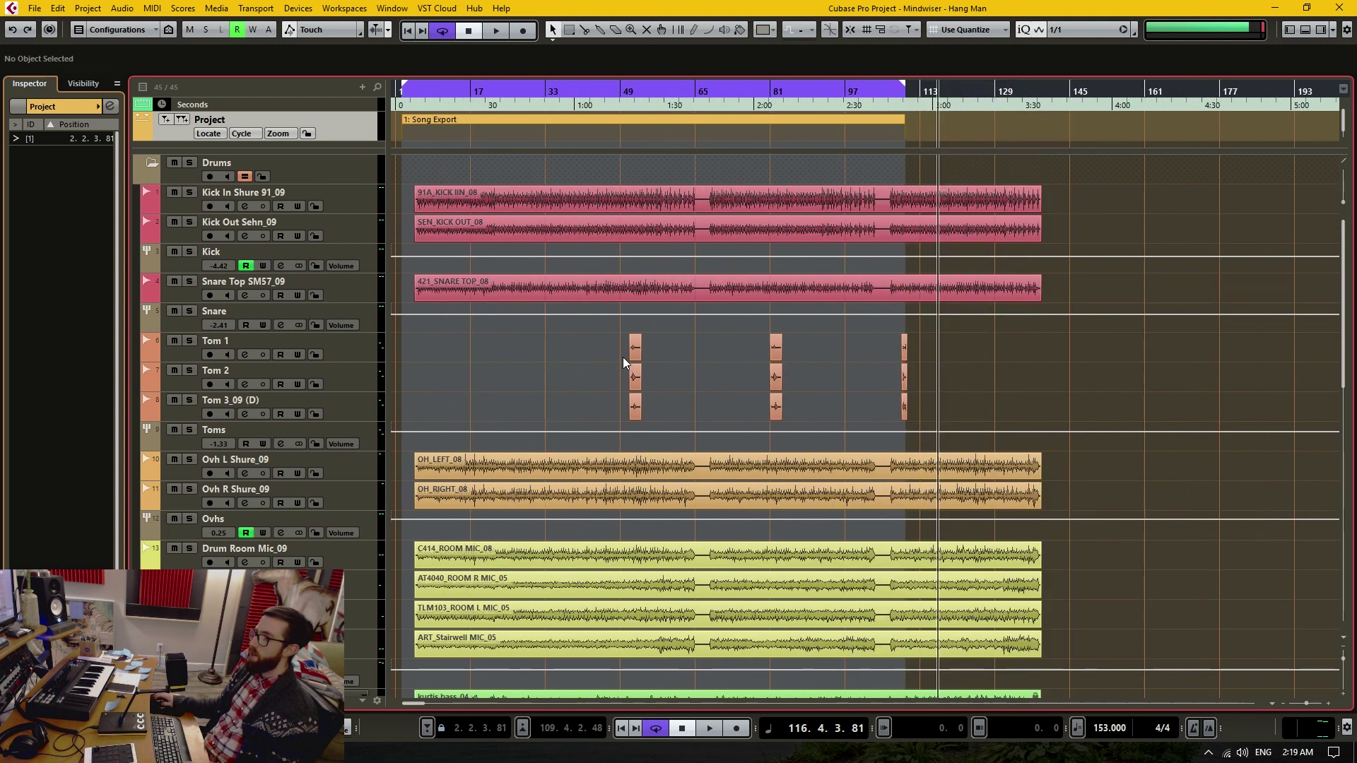
left_click_drag(663, 351, 622, 424)
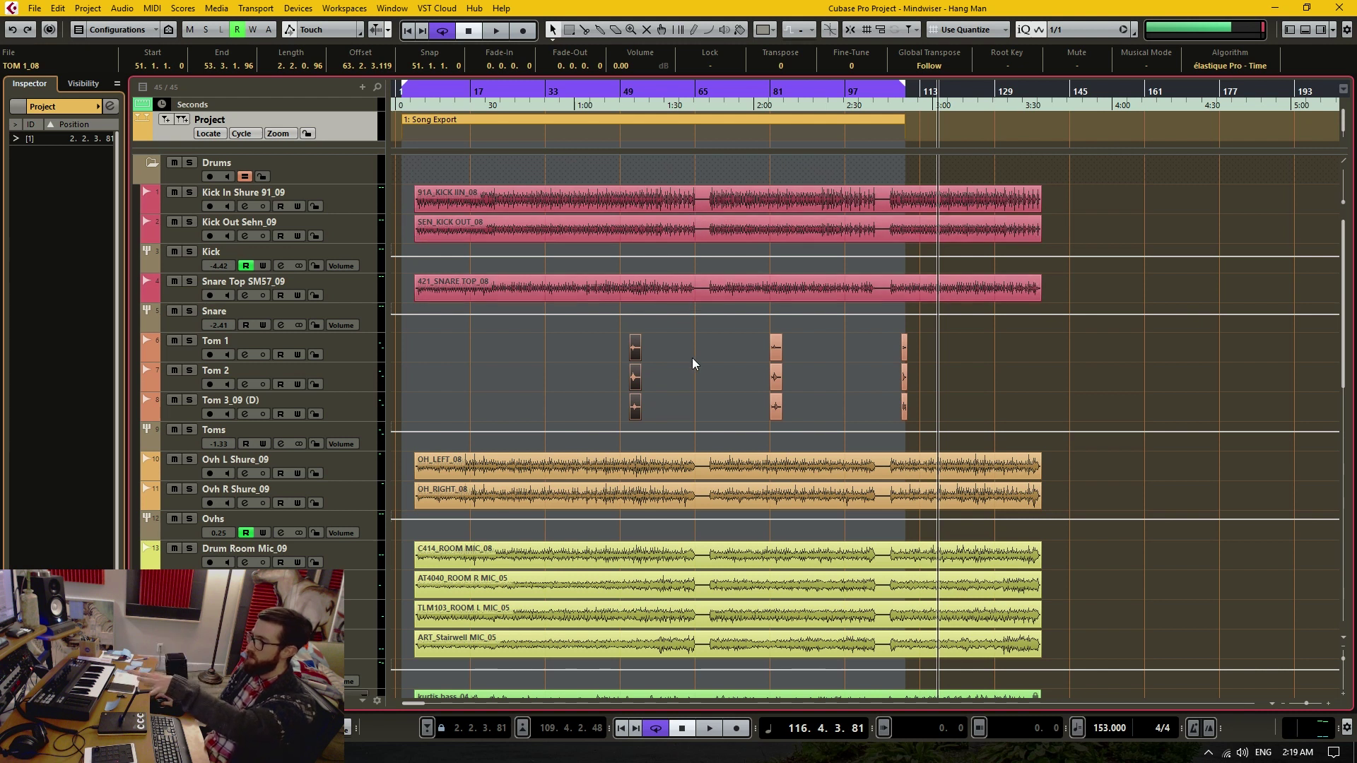
scroll(693, 360, "down", 8)
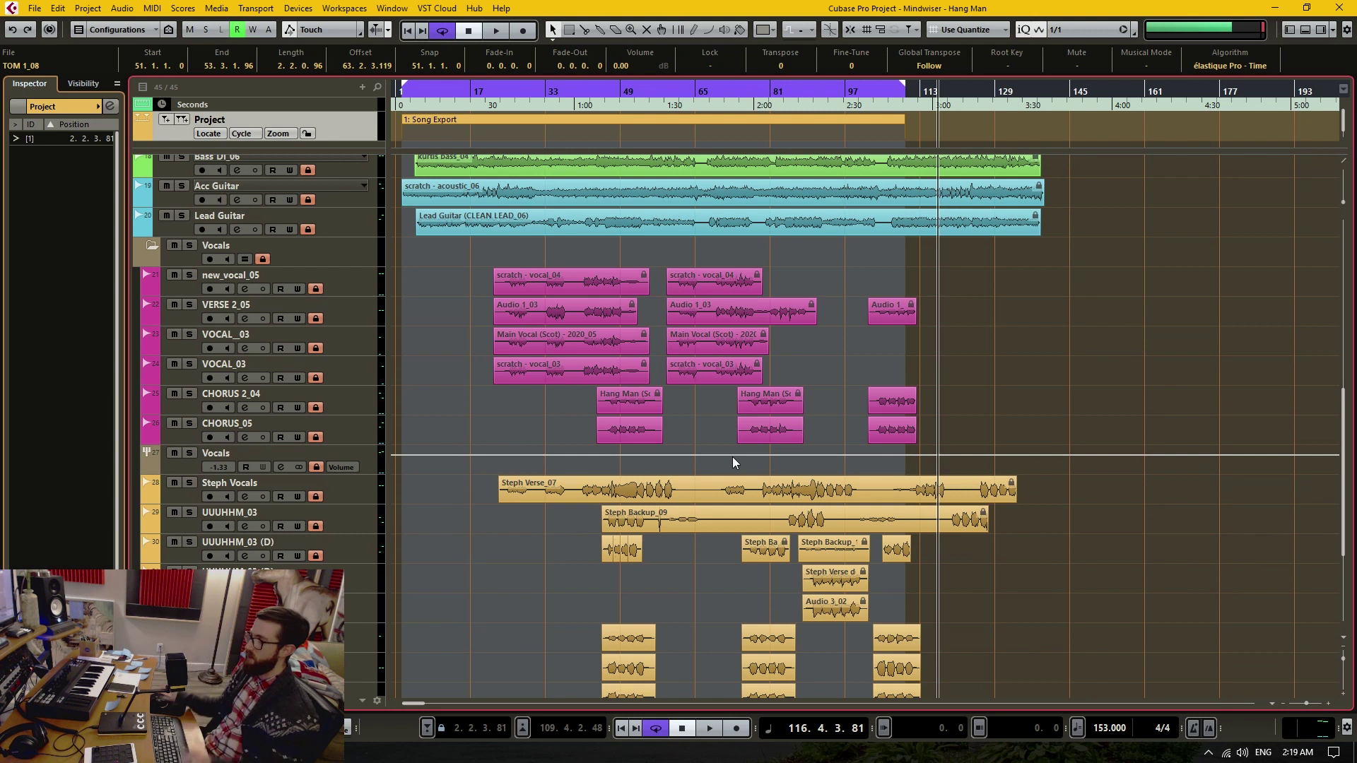
scroll(1097, 732, "up", 9)
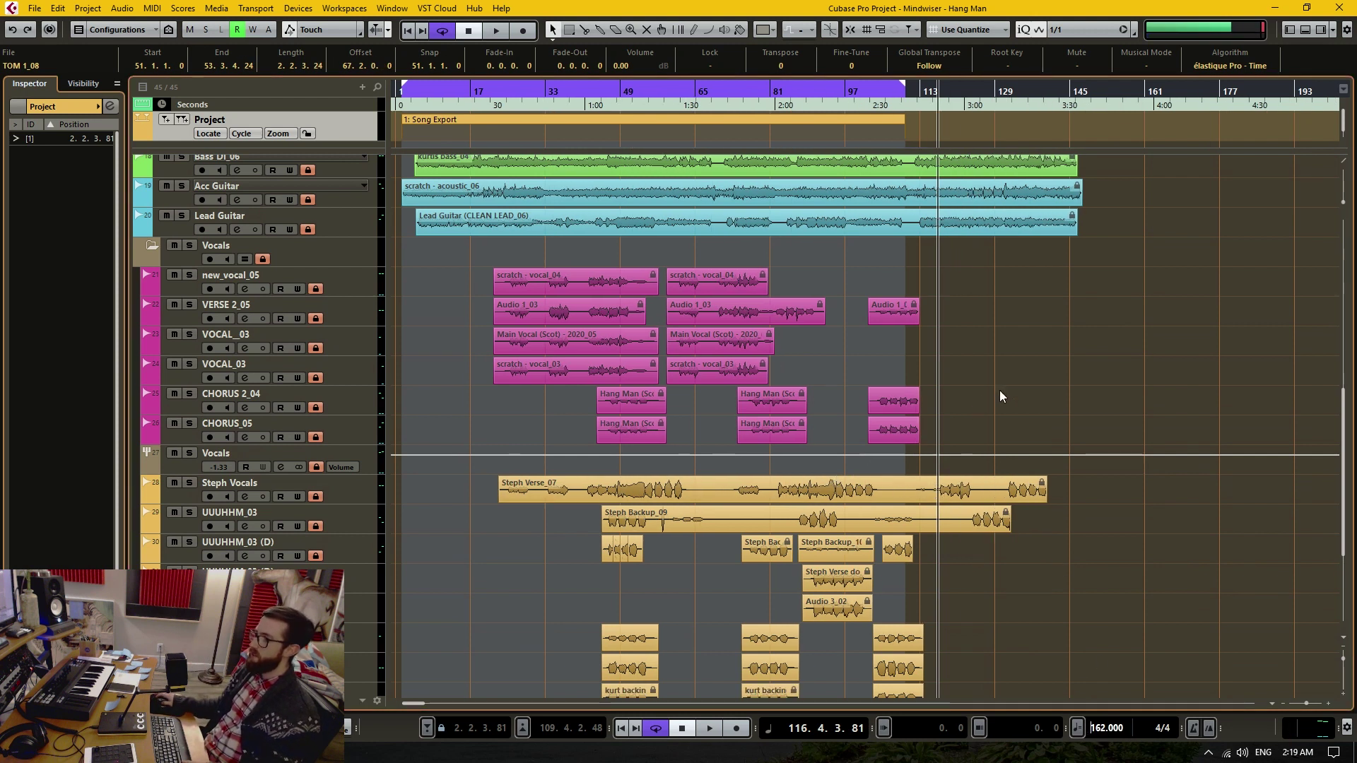
Step: Undo the tempo back to 153 BPM and show the Kick In Shure 91_09 track's settings
key("ctrl+z")
scroll(842, 359, "up", 10)
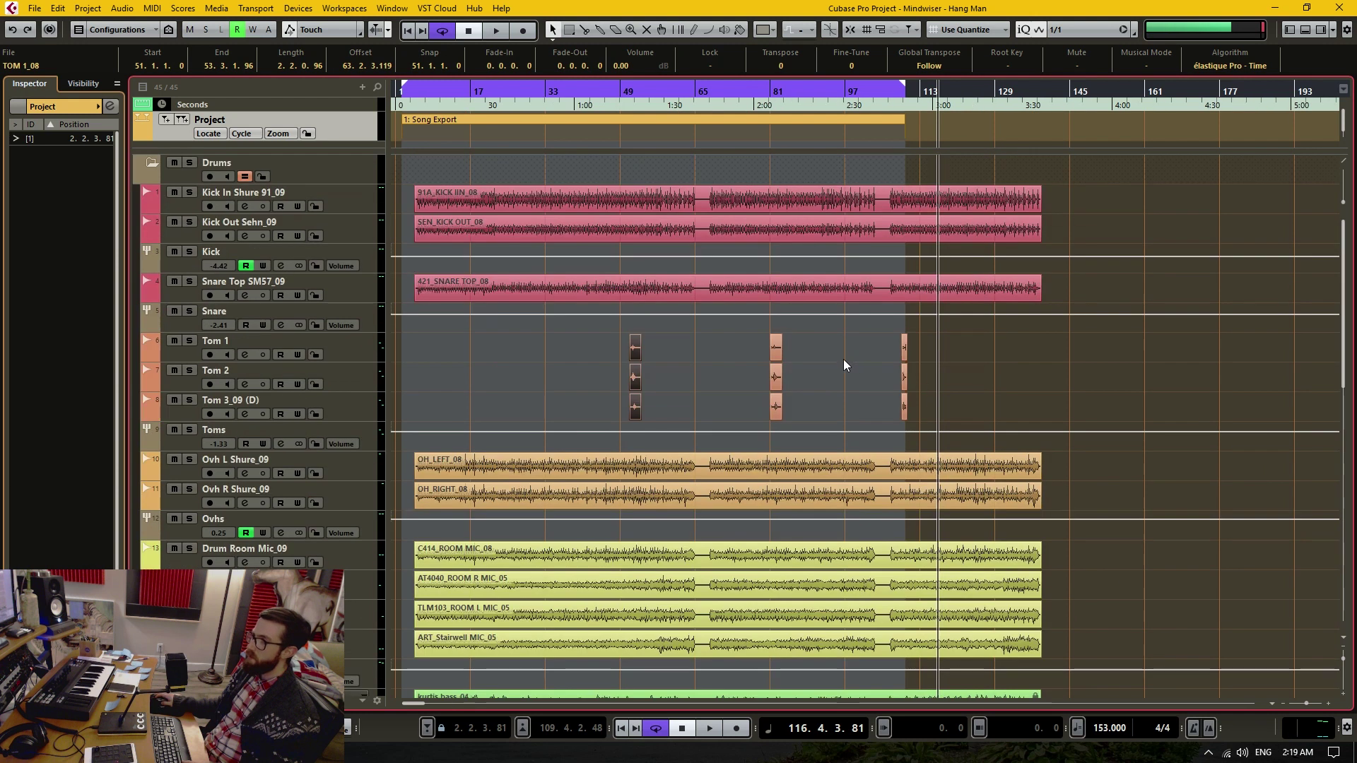
left_click(342, 198)
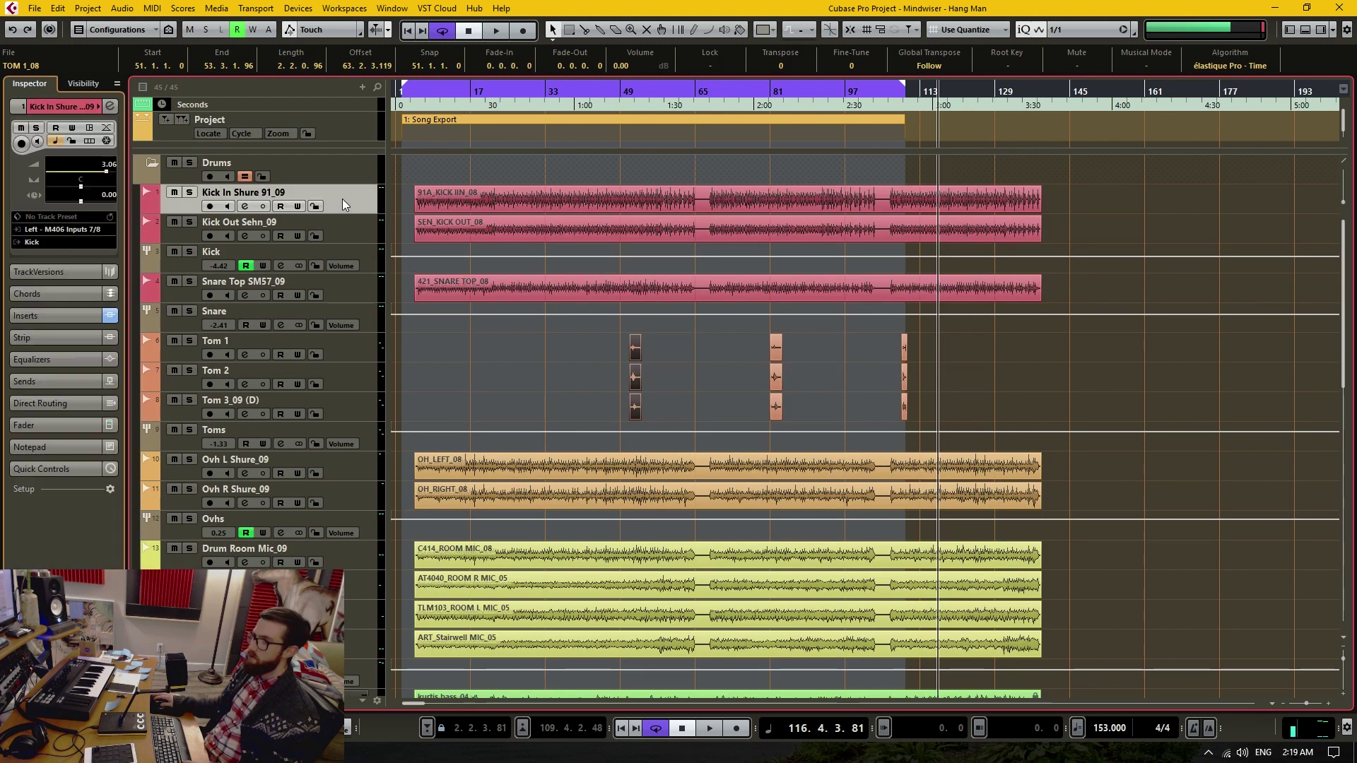
Step: Switch the Kick In Shure 91_09 track's time base to Linear, then deselect the tom event
left_click(54, 144)
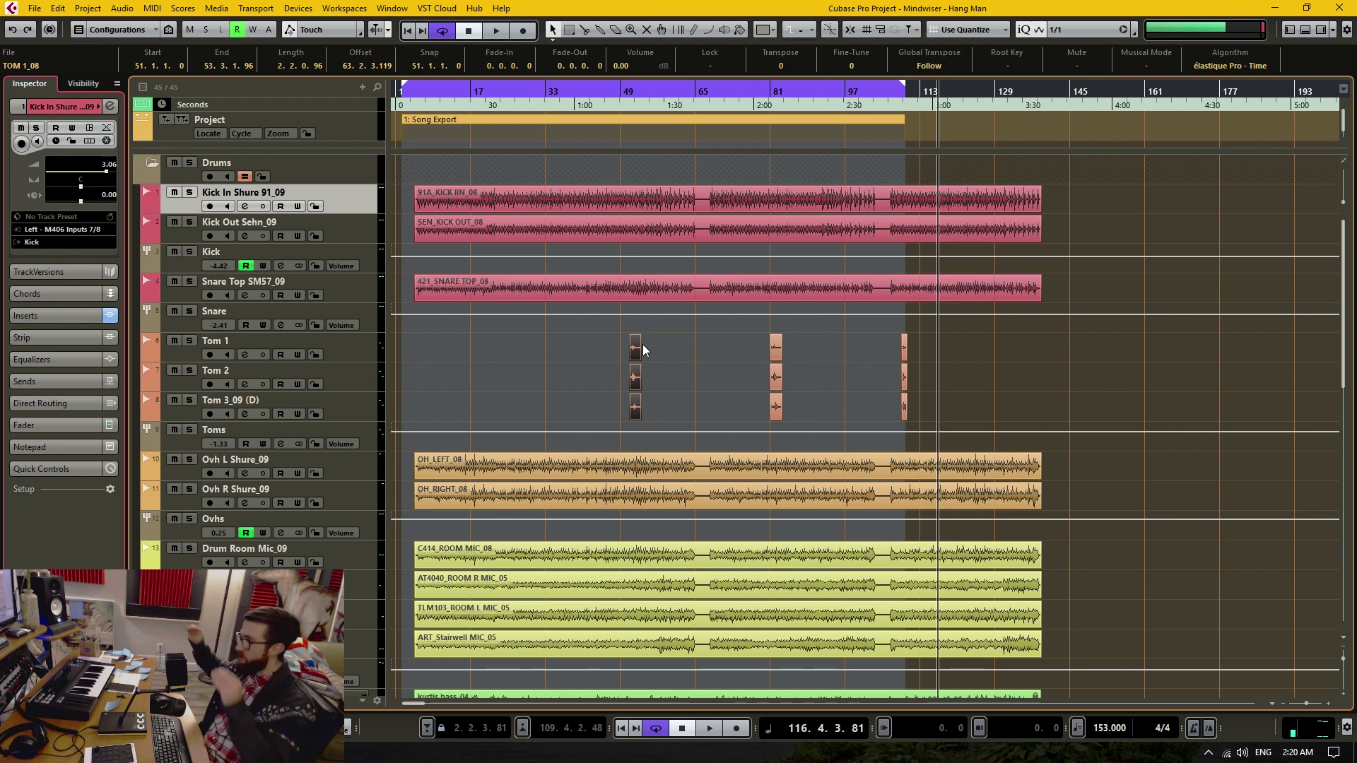
left_click(57, 143)
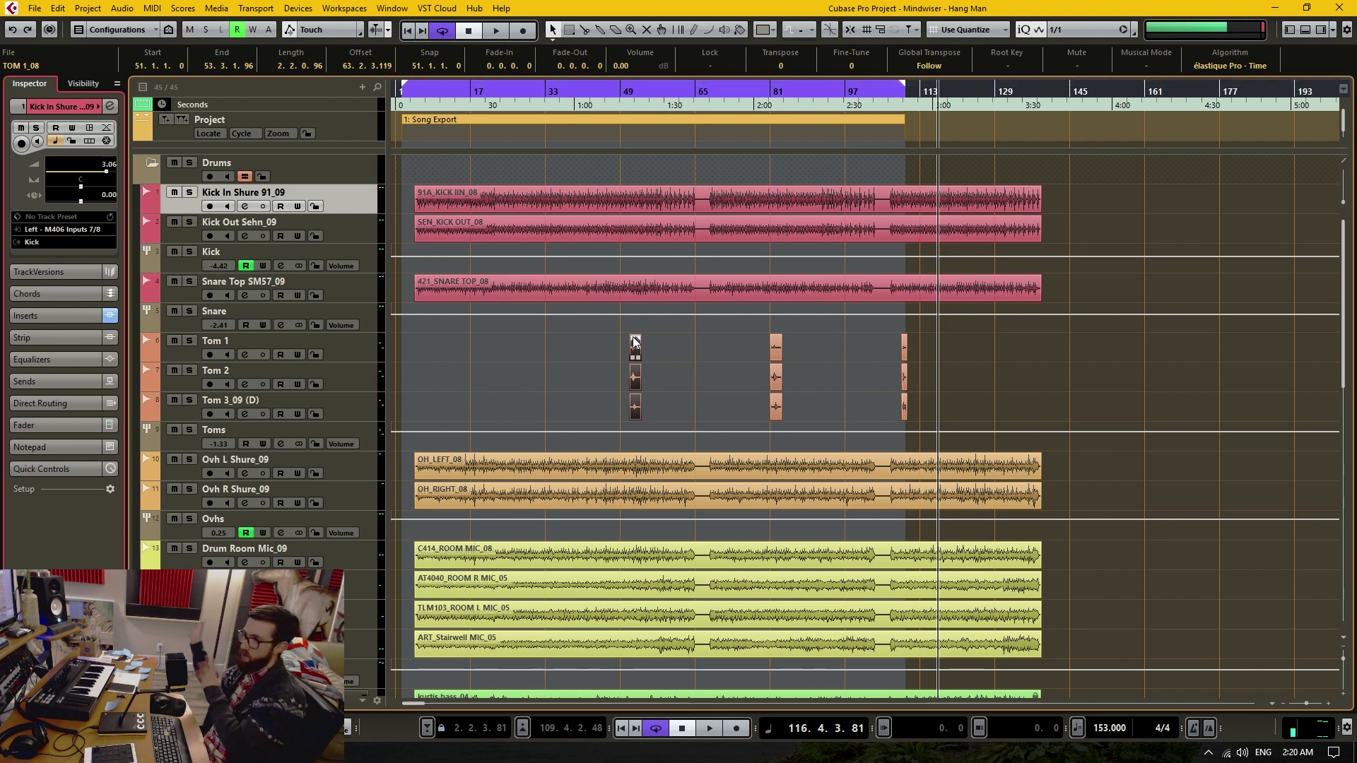
left_click(687, 359)
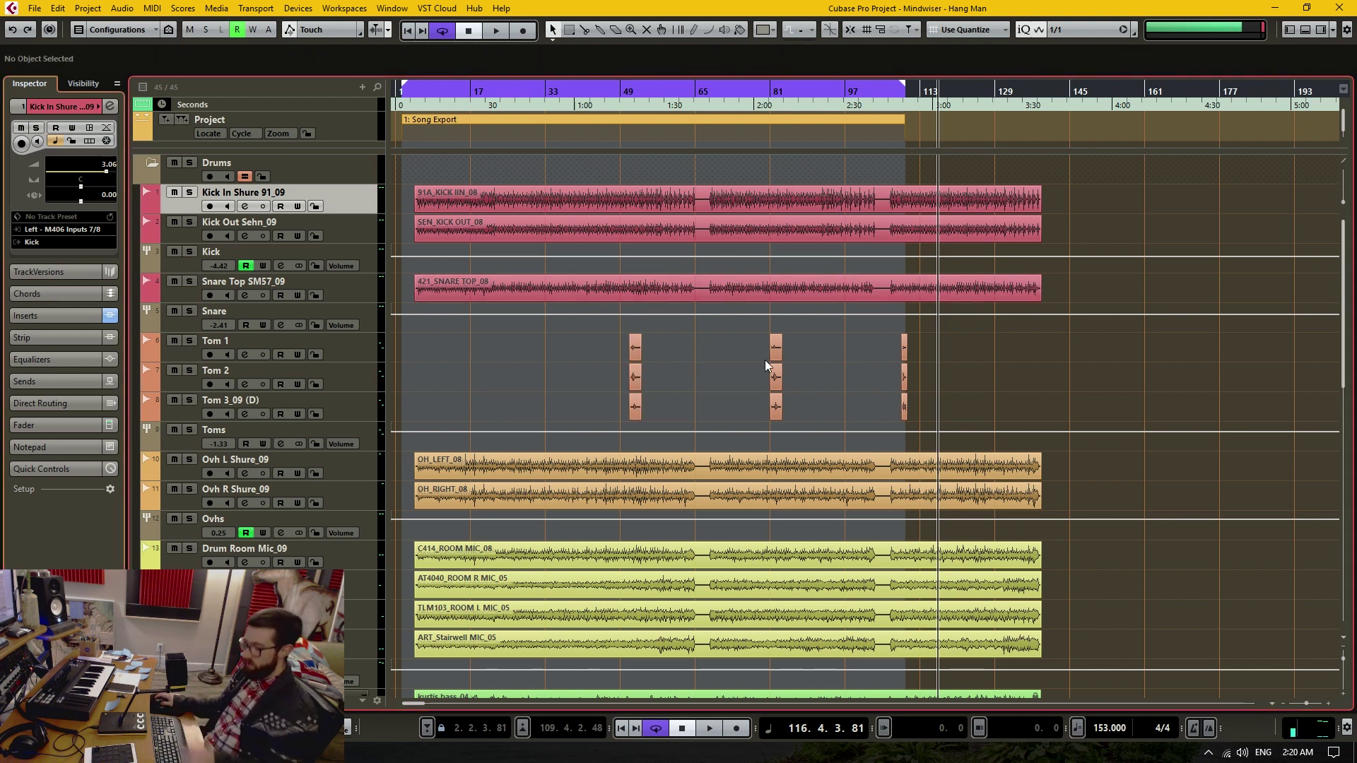
Step: Set the project tempo to 120 BPM
double_click(1108, 732)
type("120")
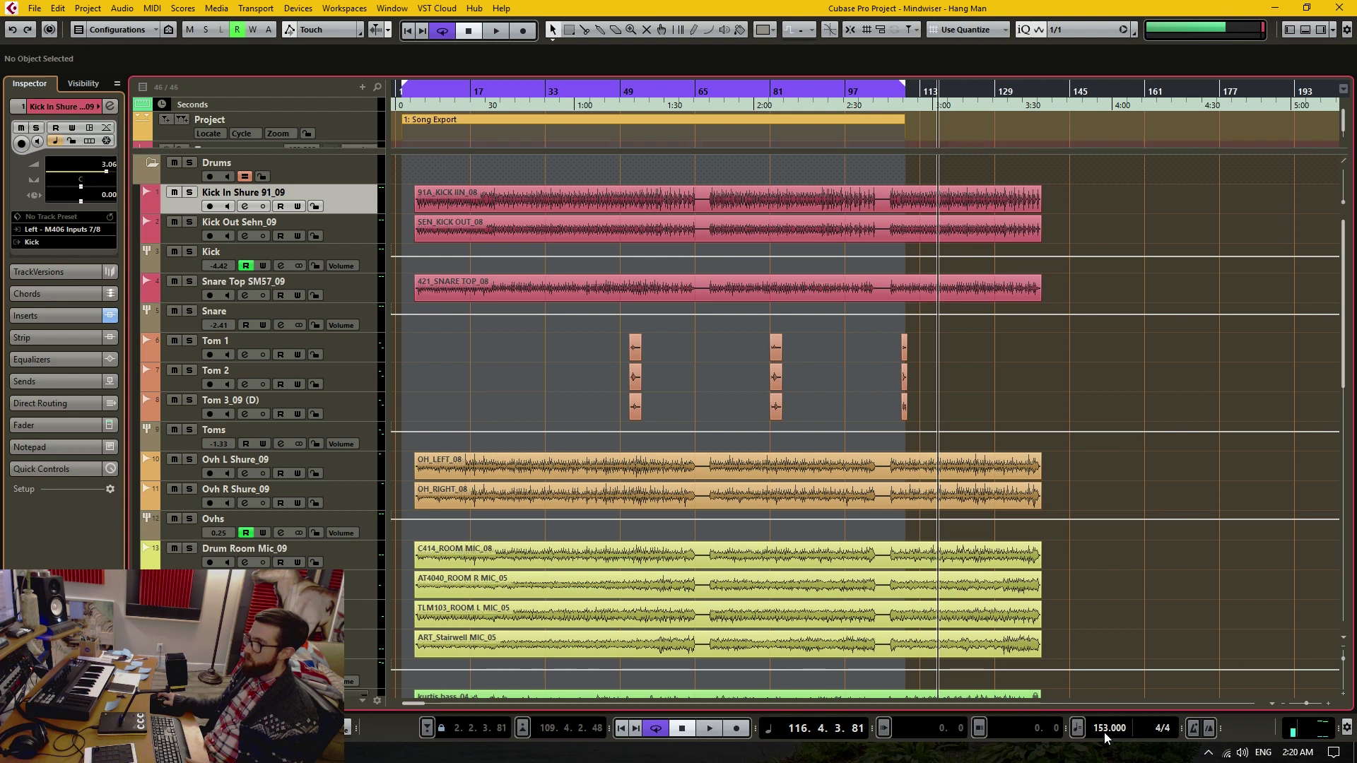
key("Return")
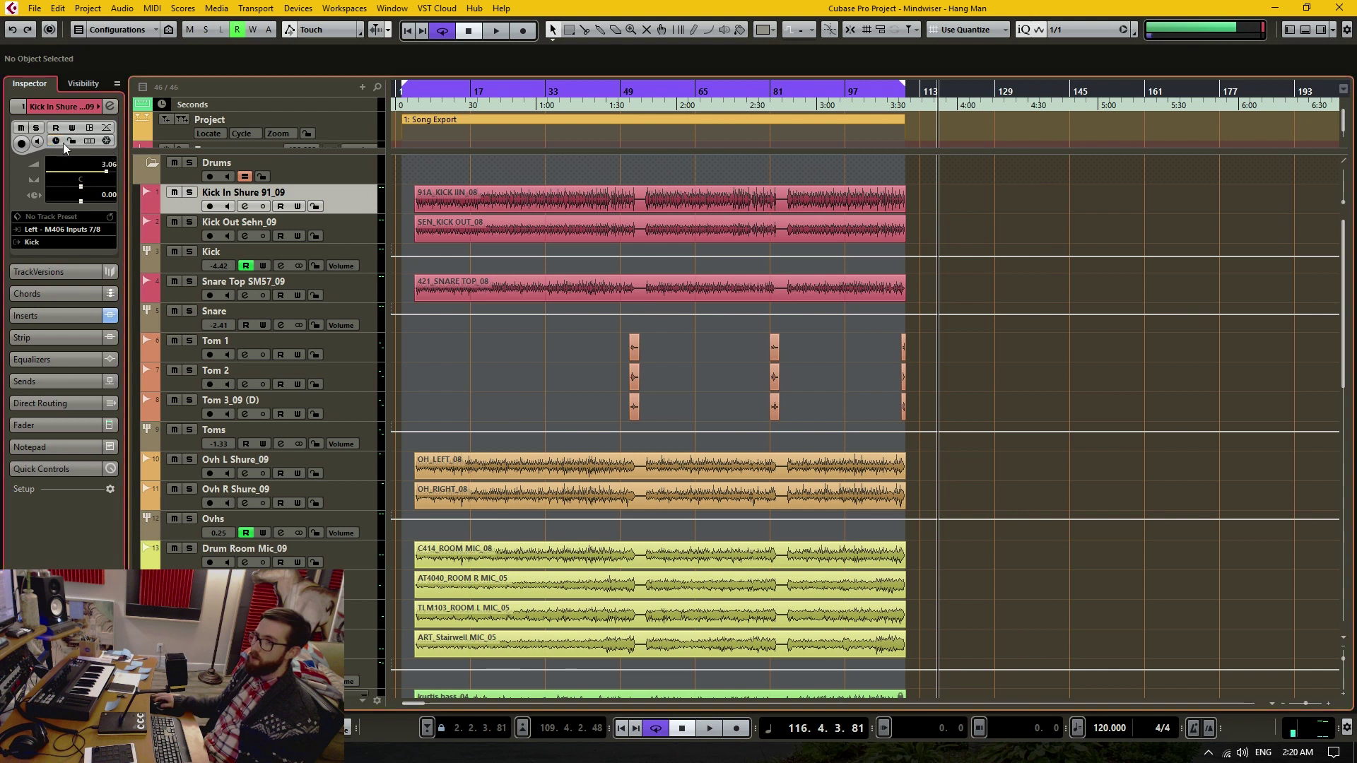
Step: Step through Kick Out Sehn_09, the Kick group and Snare Top SM57_09, checking each track's time base
key("Down")
key("Down")
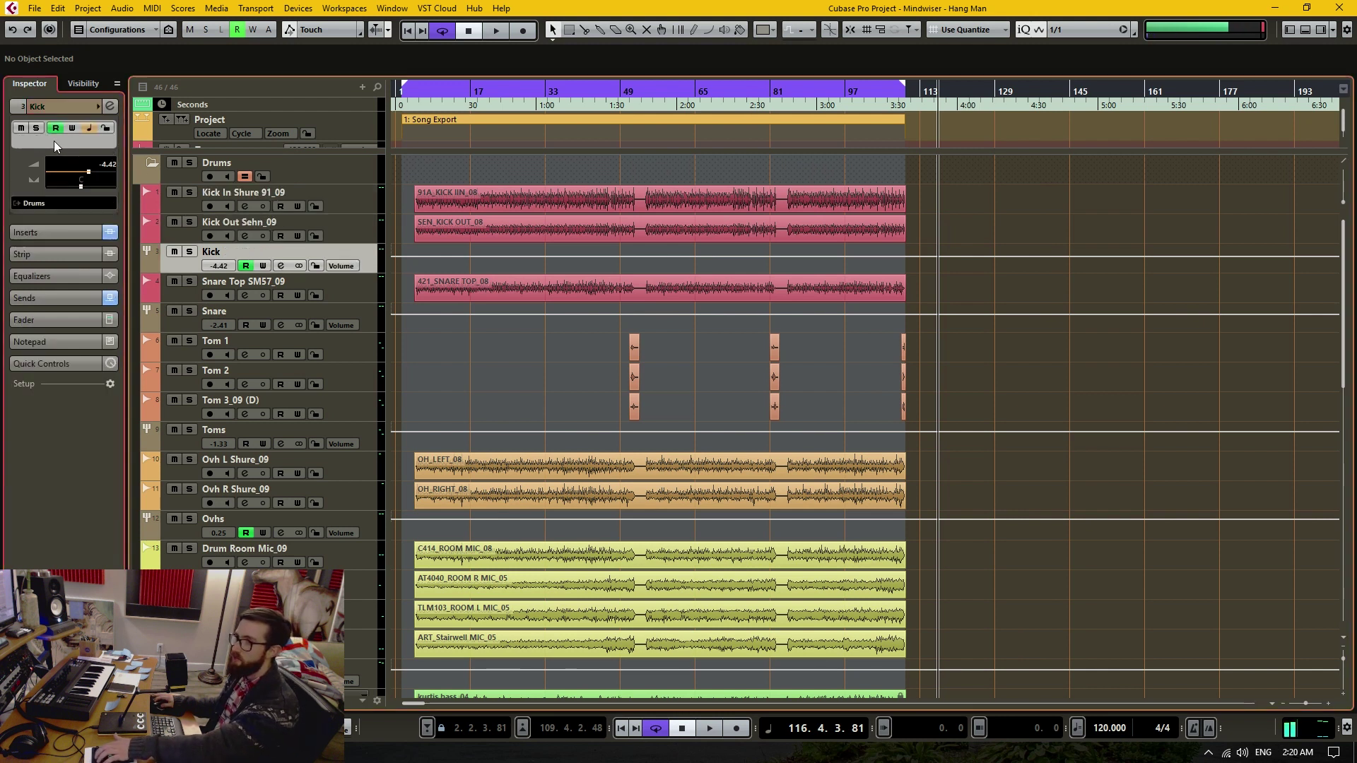
key("Down")
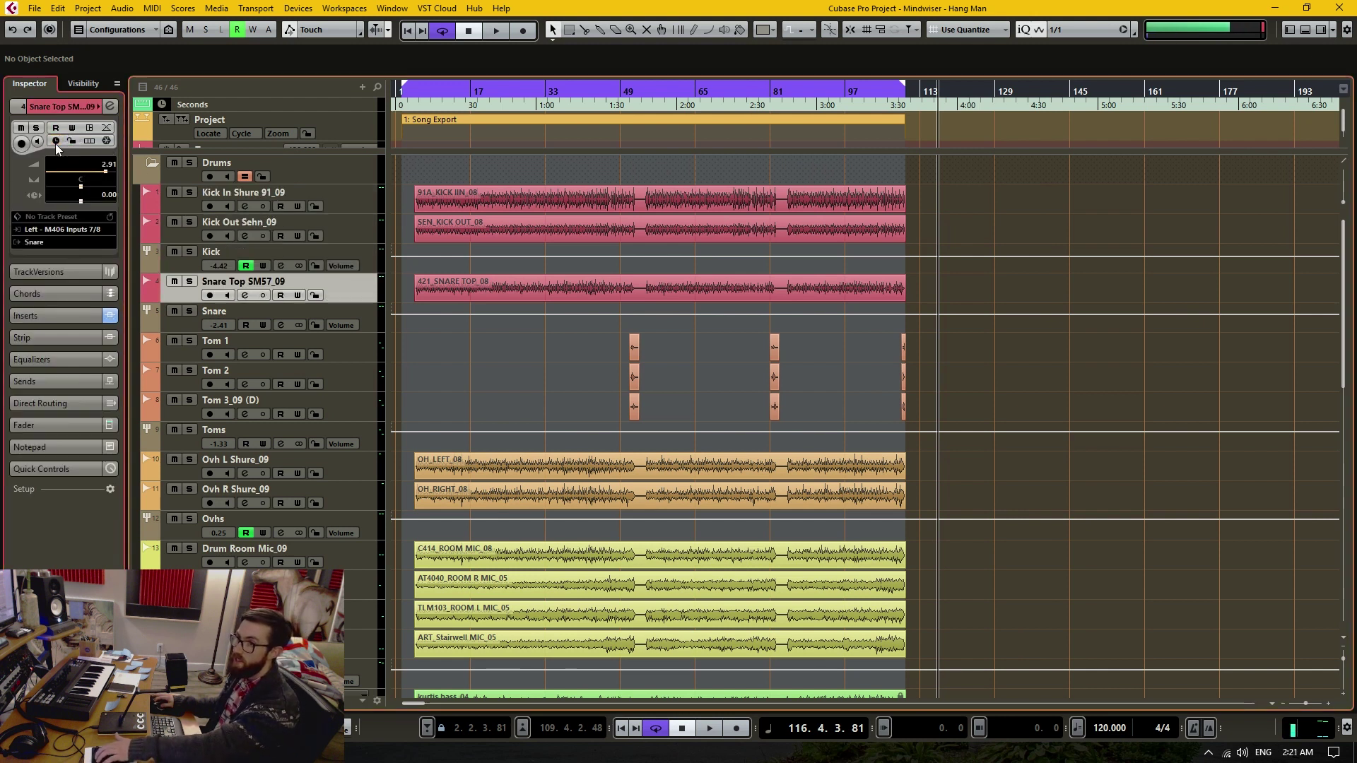
key("Down")
key("Down")
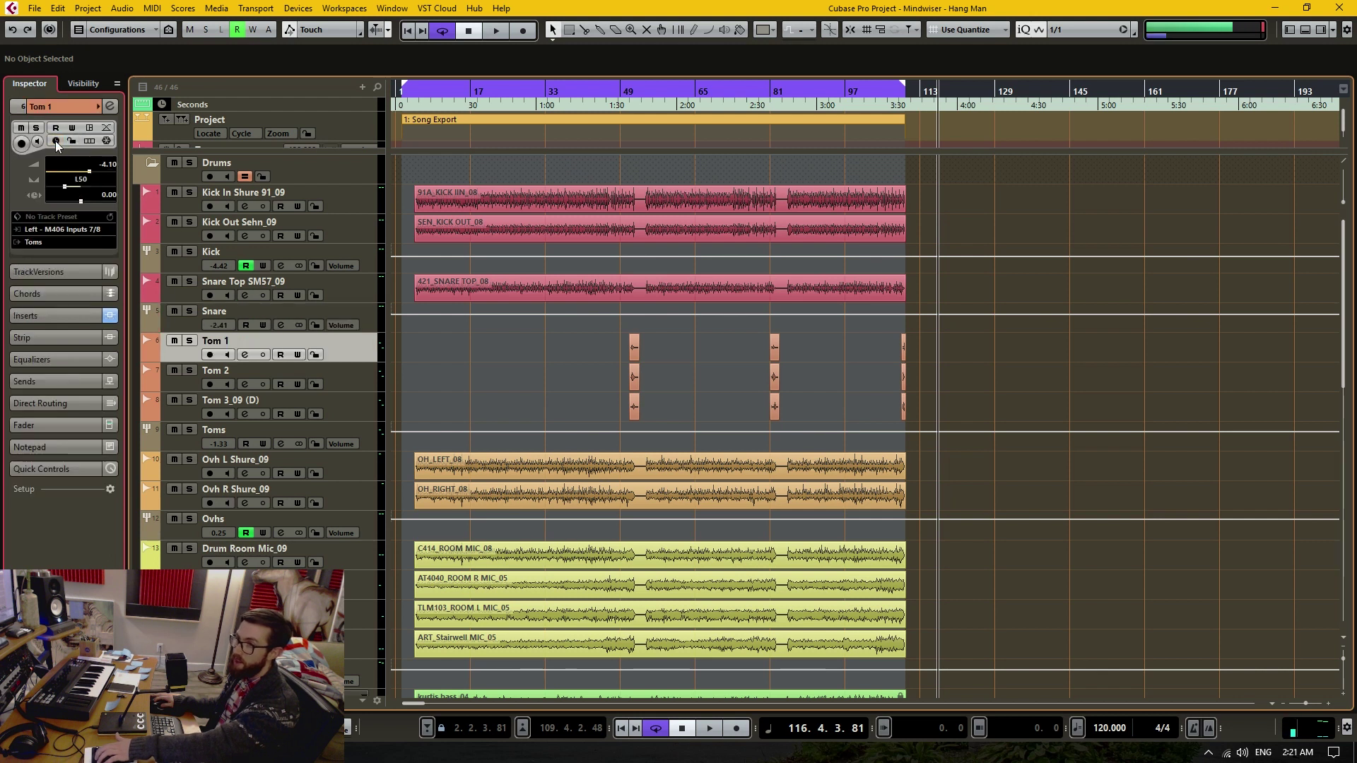
key("Down")
key("Down")
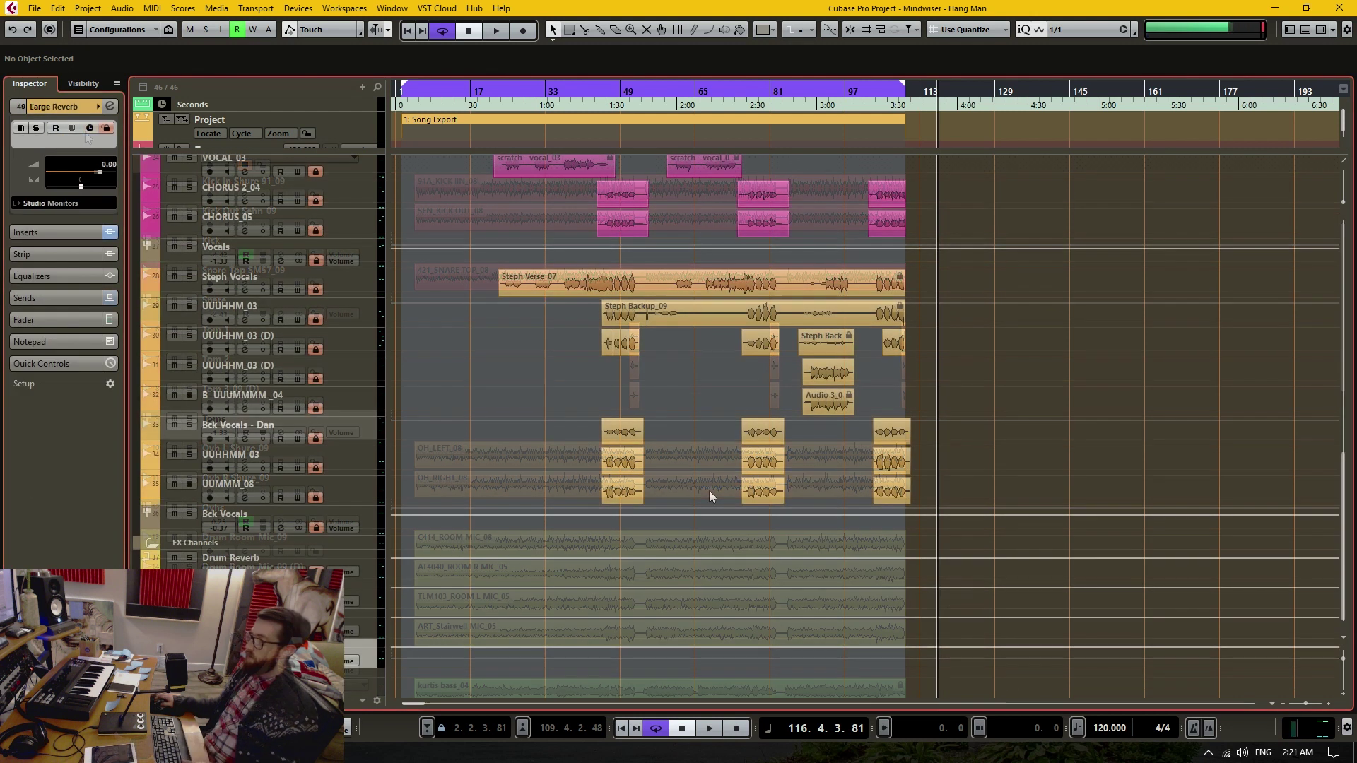
scroll(730, 502, "up", 10)
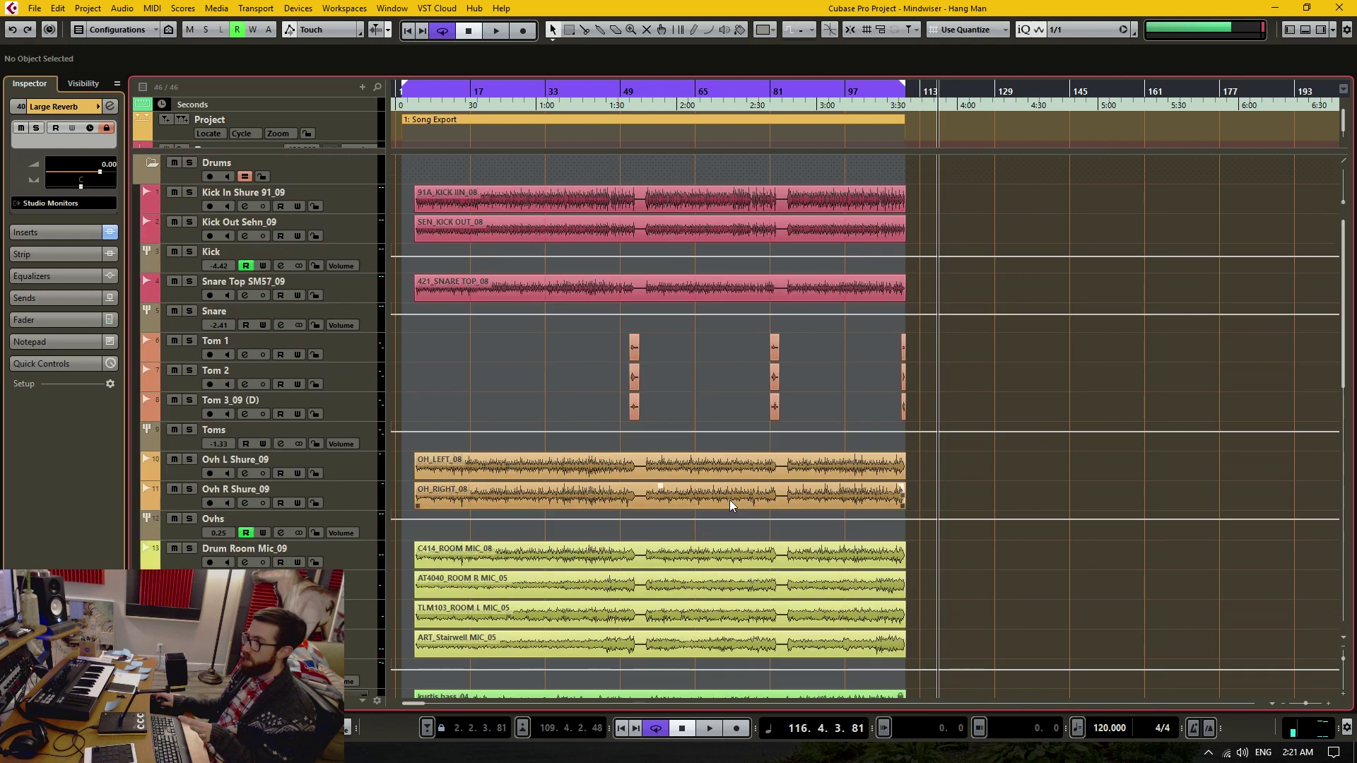
double_click(1101, 729)
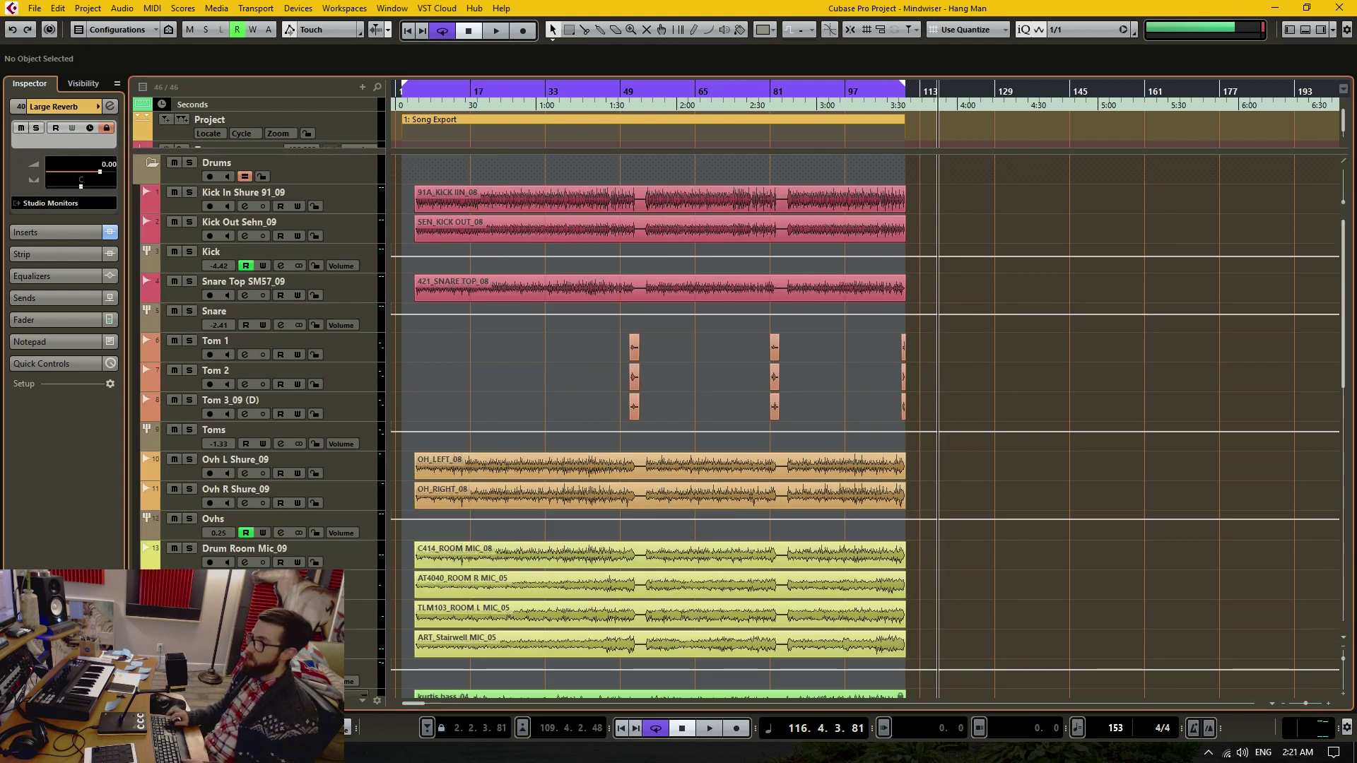
Step: Enter 153 in the transport tempo field and confirm it
type("153")
key("Return")
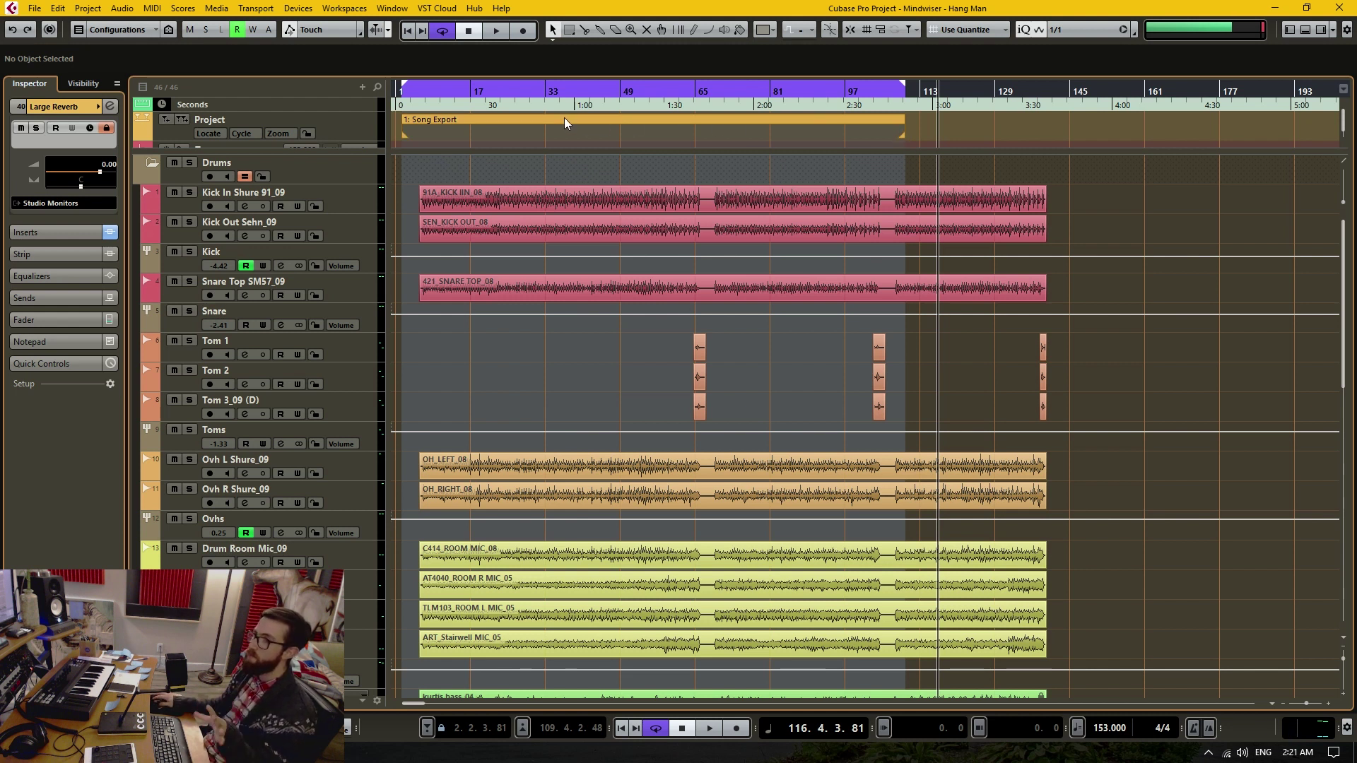
Step: Drag the '1: Song Export' marker's end to bar 141.1.1.104 so it covers all drum events
left_click(358, 130)
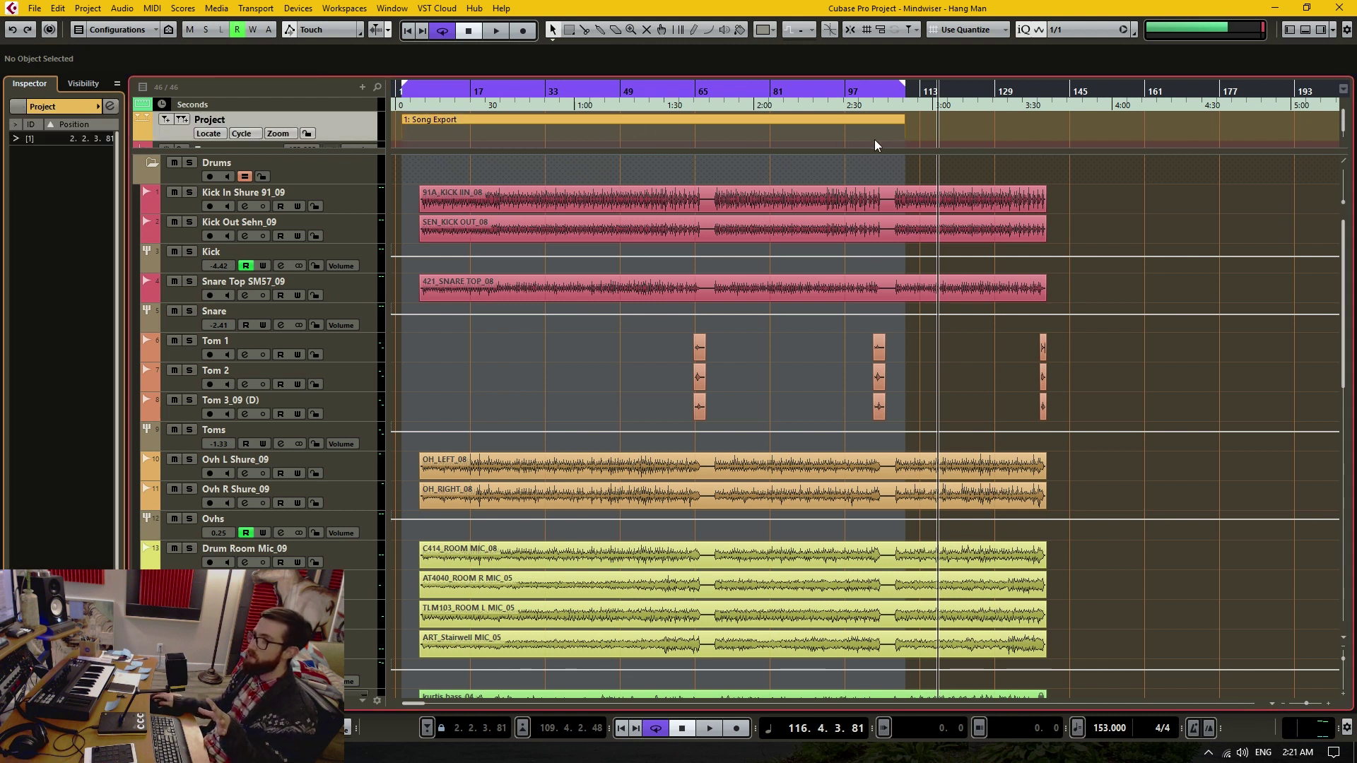
left_click_drag(905, 135, 1051, 136)
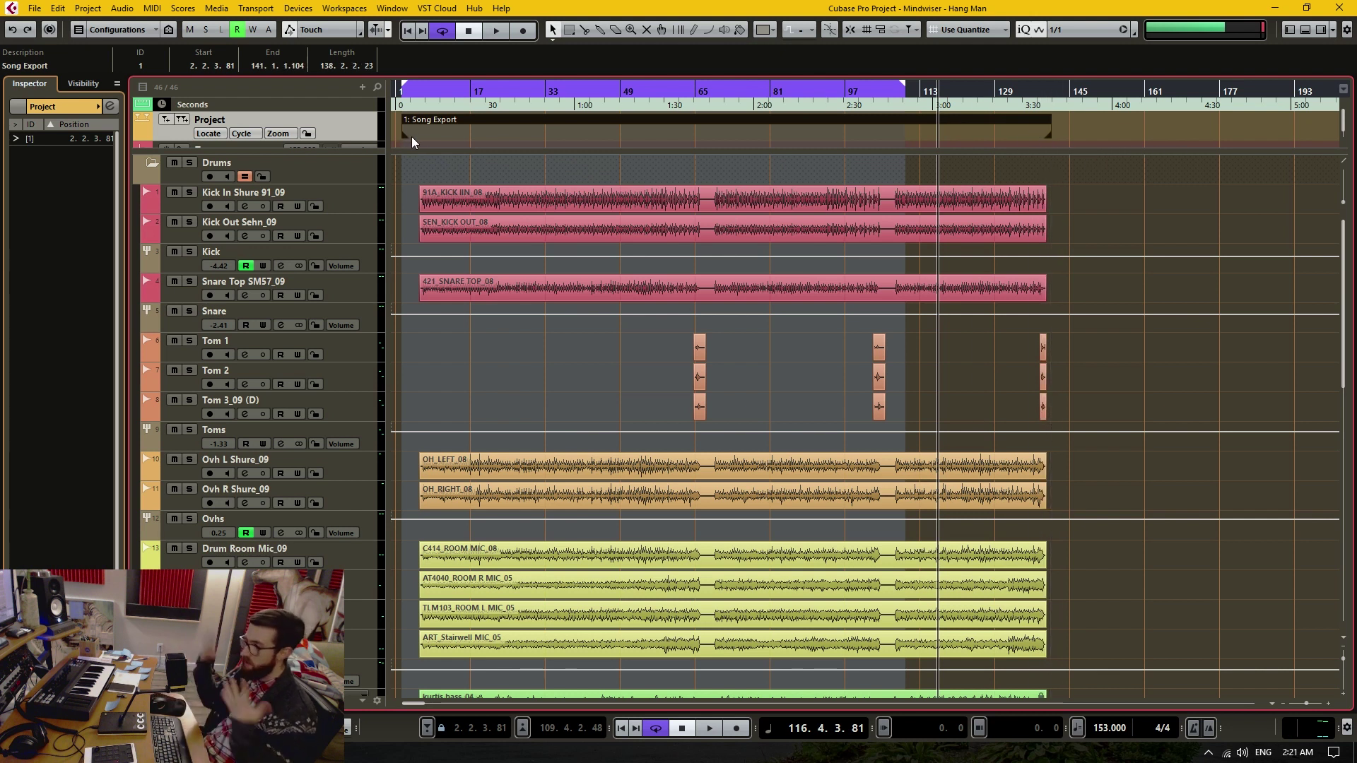
left_click(770, 369)
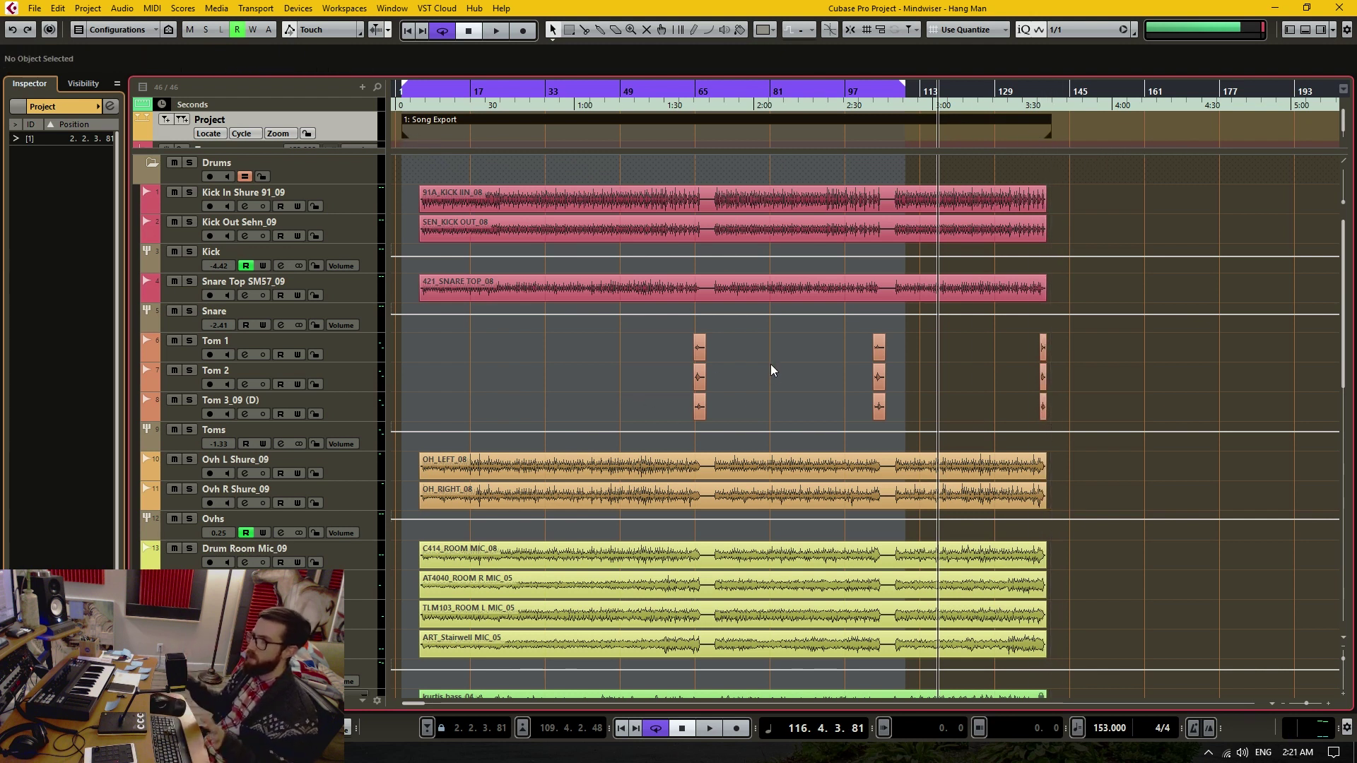